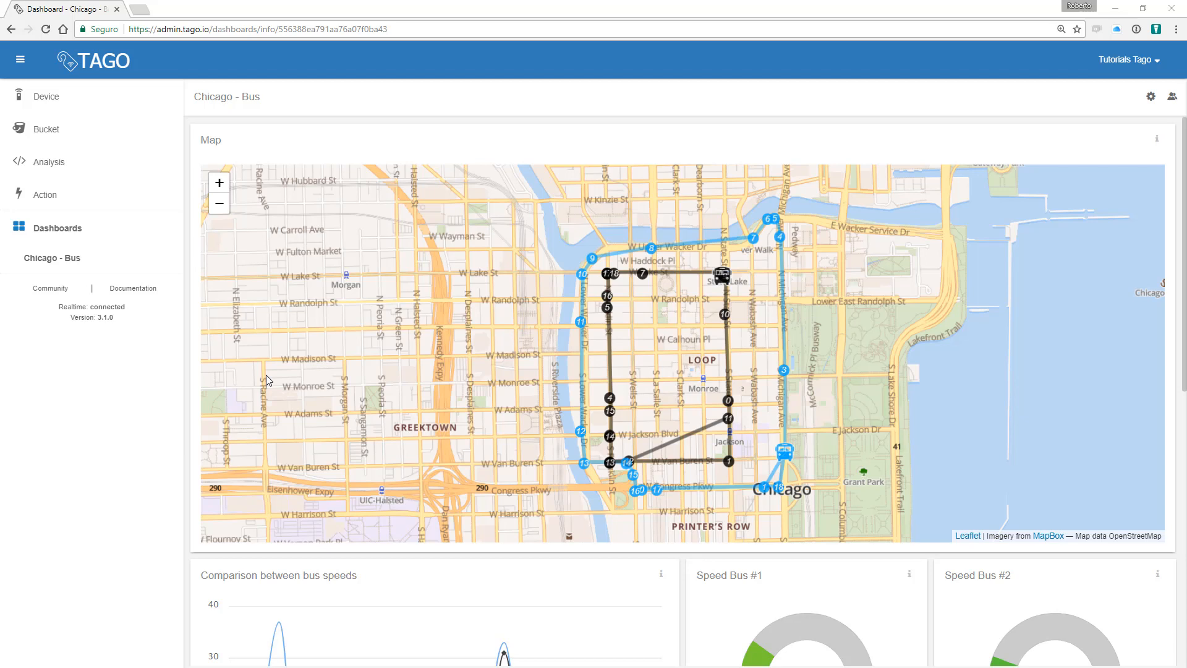
Step: Create a new bucket named 'home', then view the still-empty Devices list
left_click(84, 137)
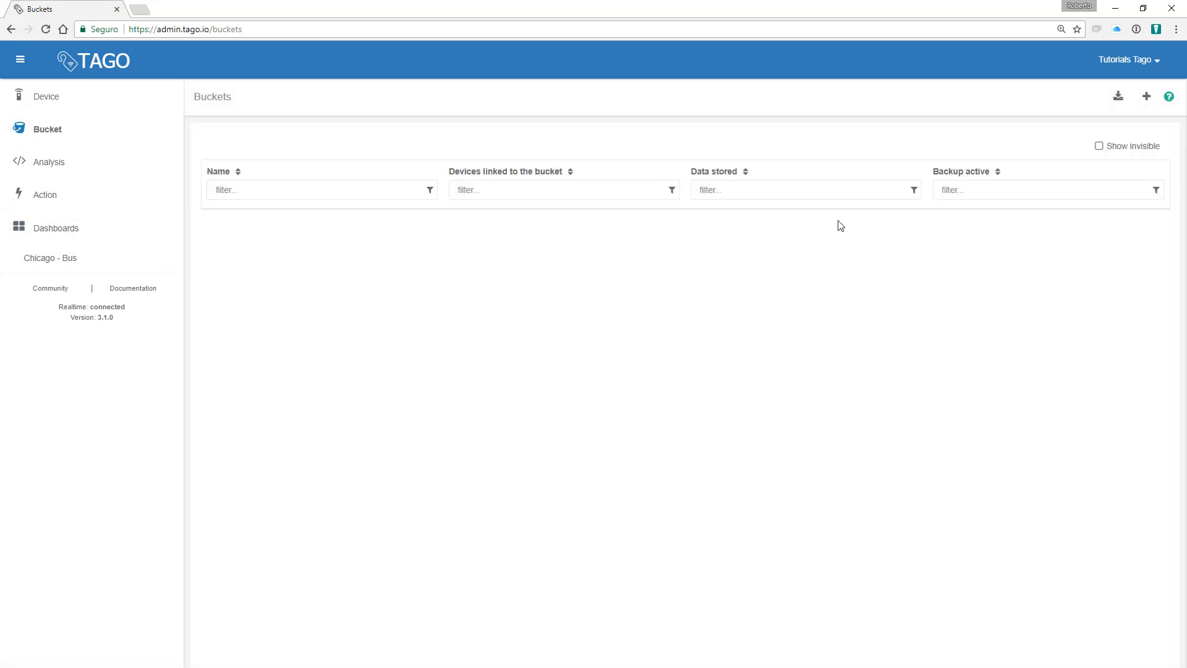
left_click(1145, 97)
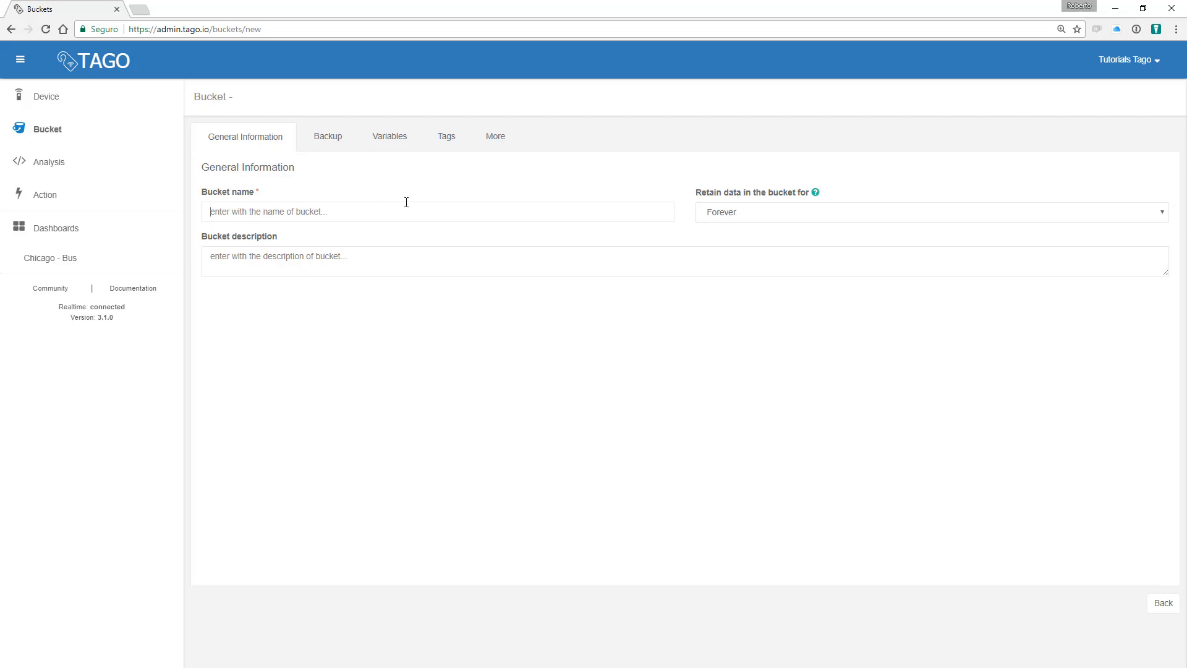
type("home")
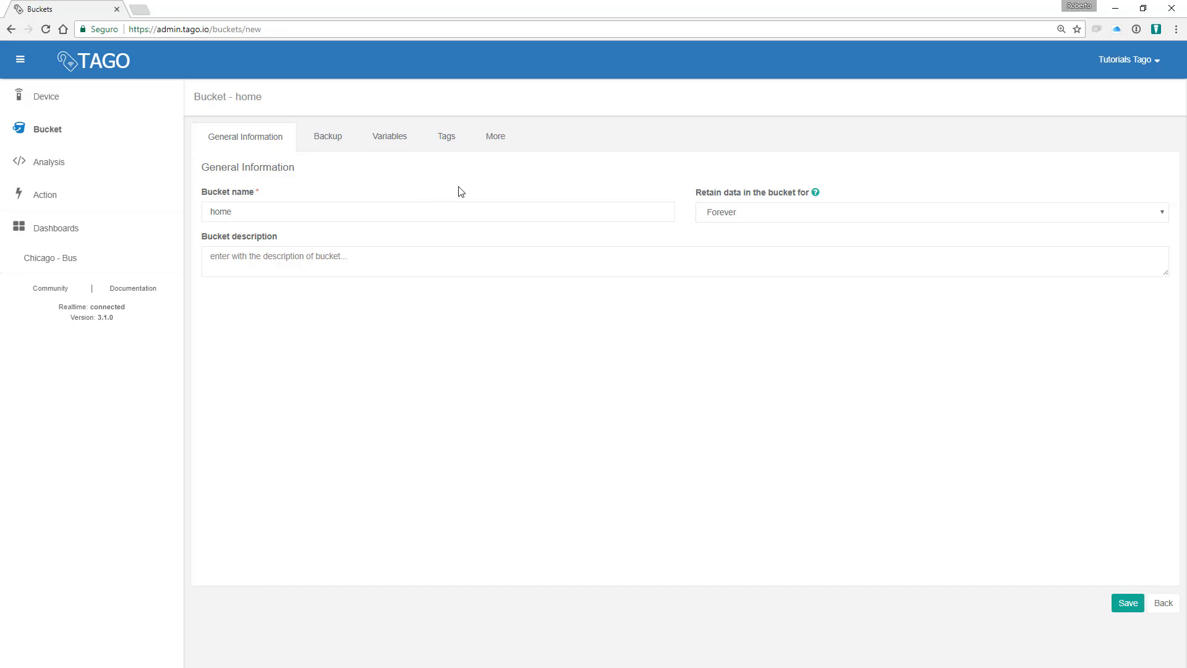
left_click(1128, 601)
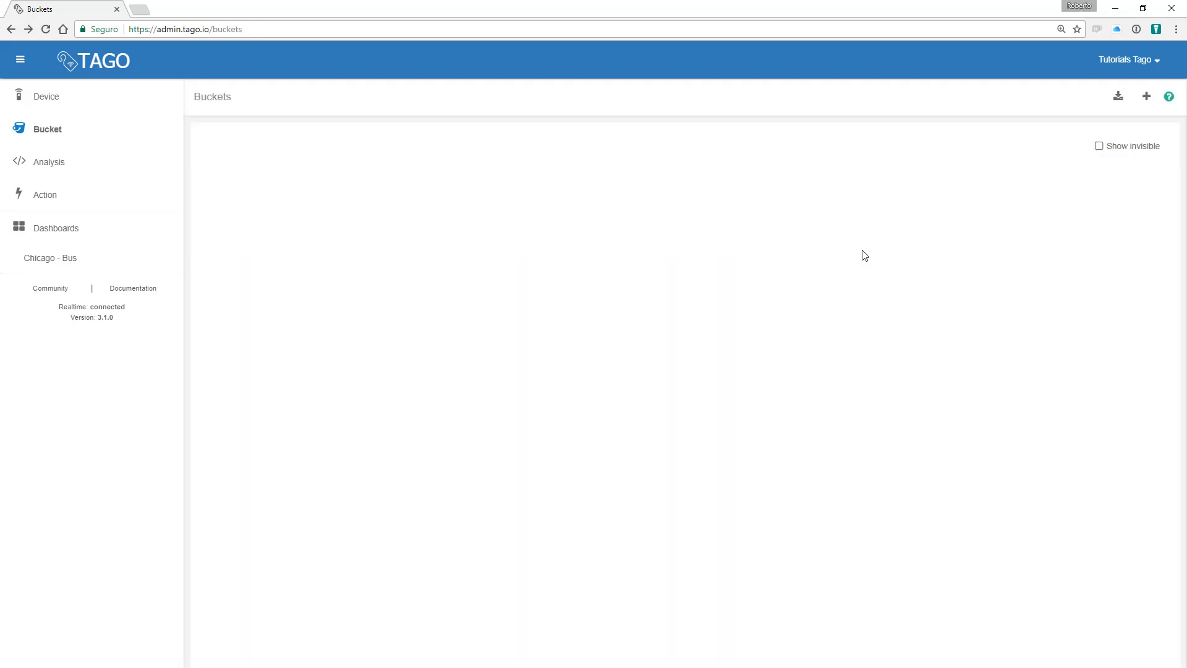
left_click(47, 96)
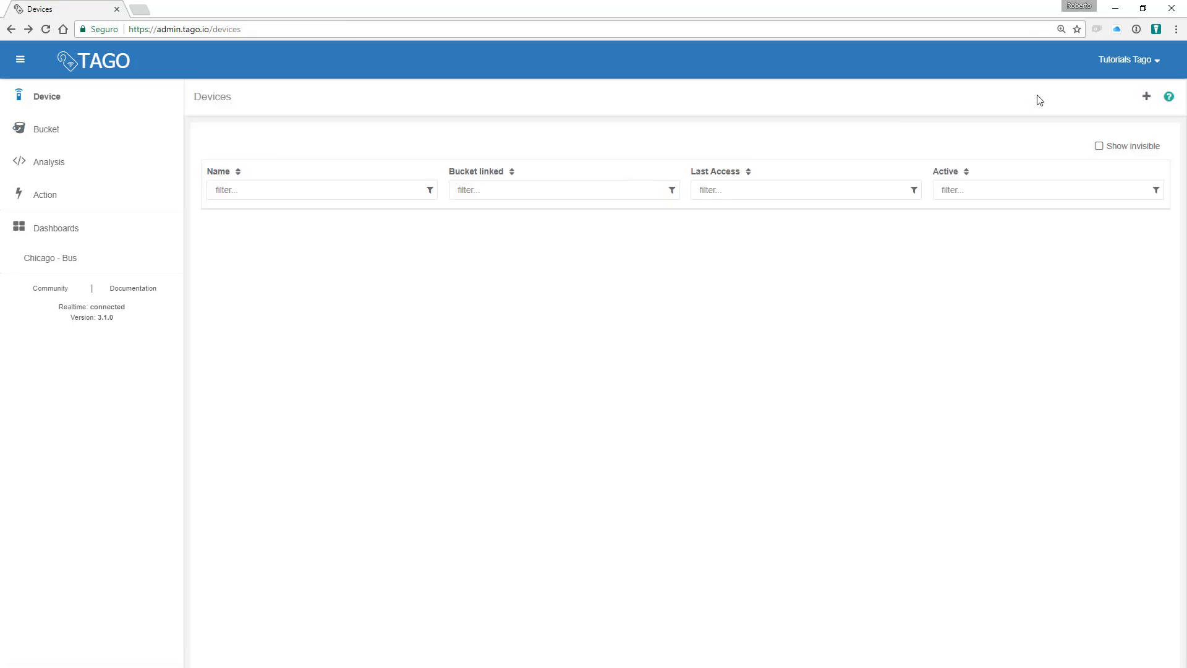
Step: Add a device named livingroom_thermostat linked to the home bucket
left_click(1145, 97)
type("l")
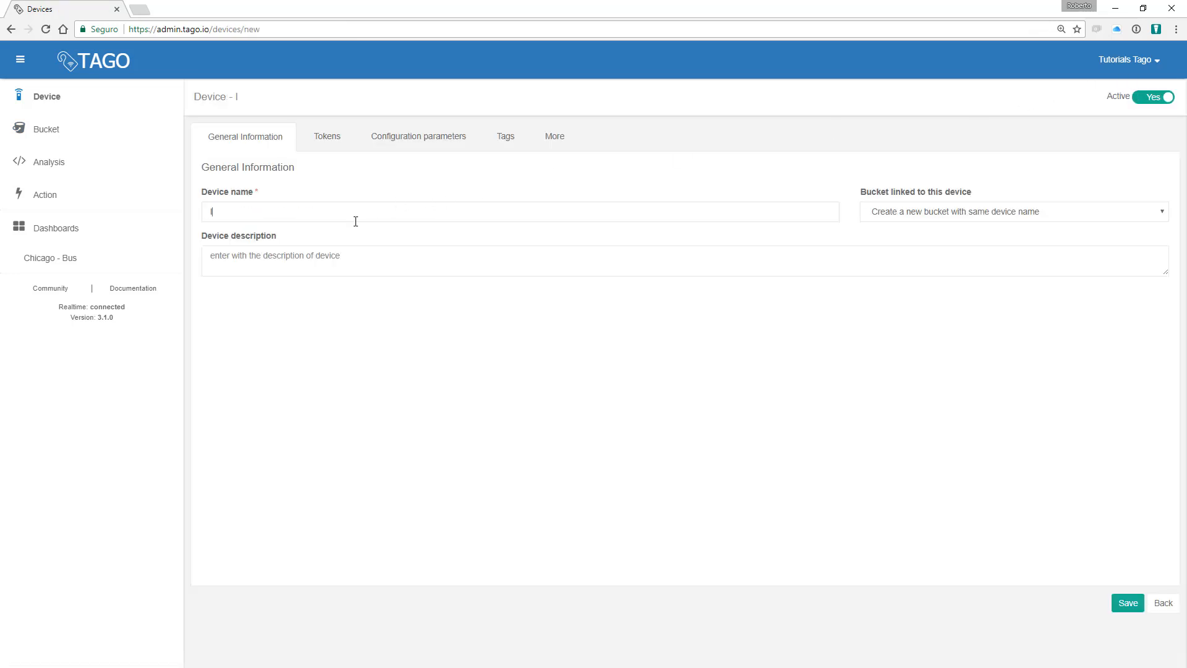
type("ivingroom_thermostat")
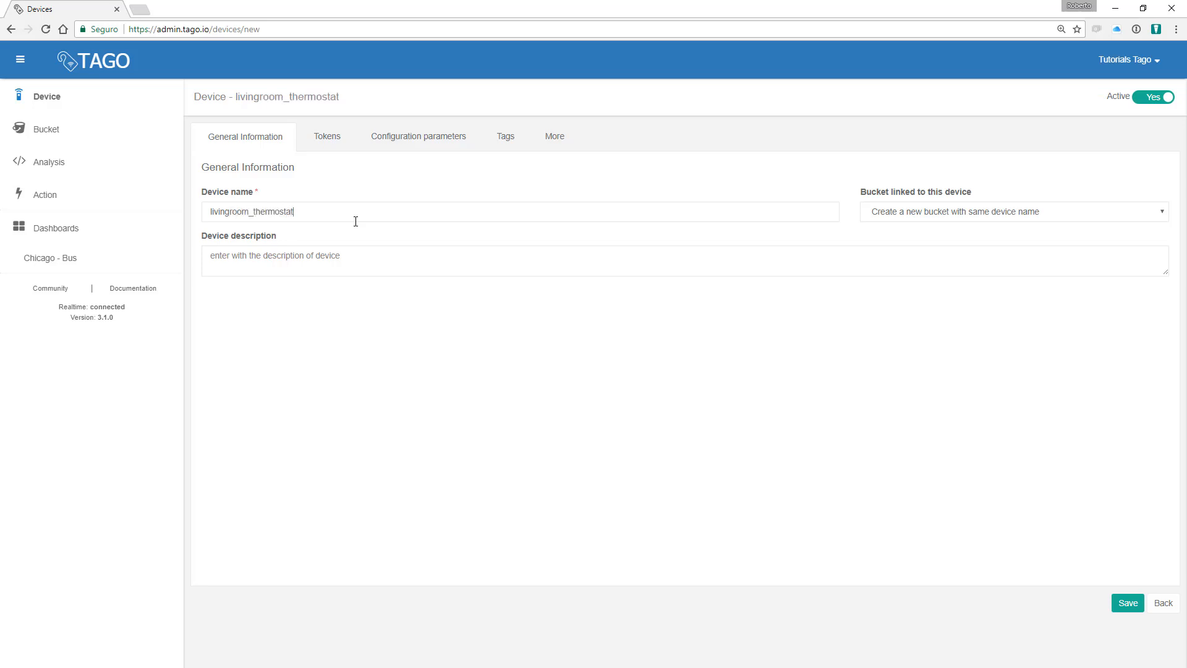
left_click(933, 212)
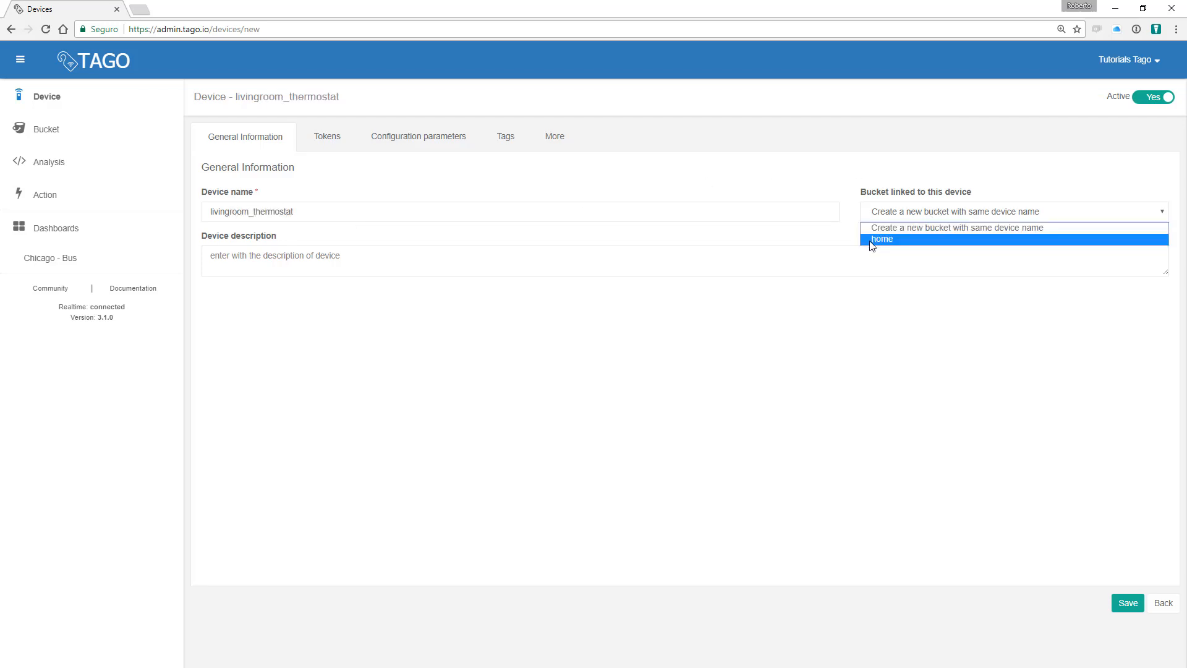
left_click(882, 239)
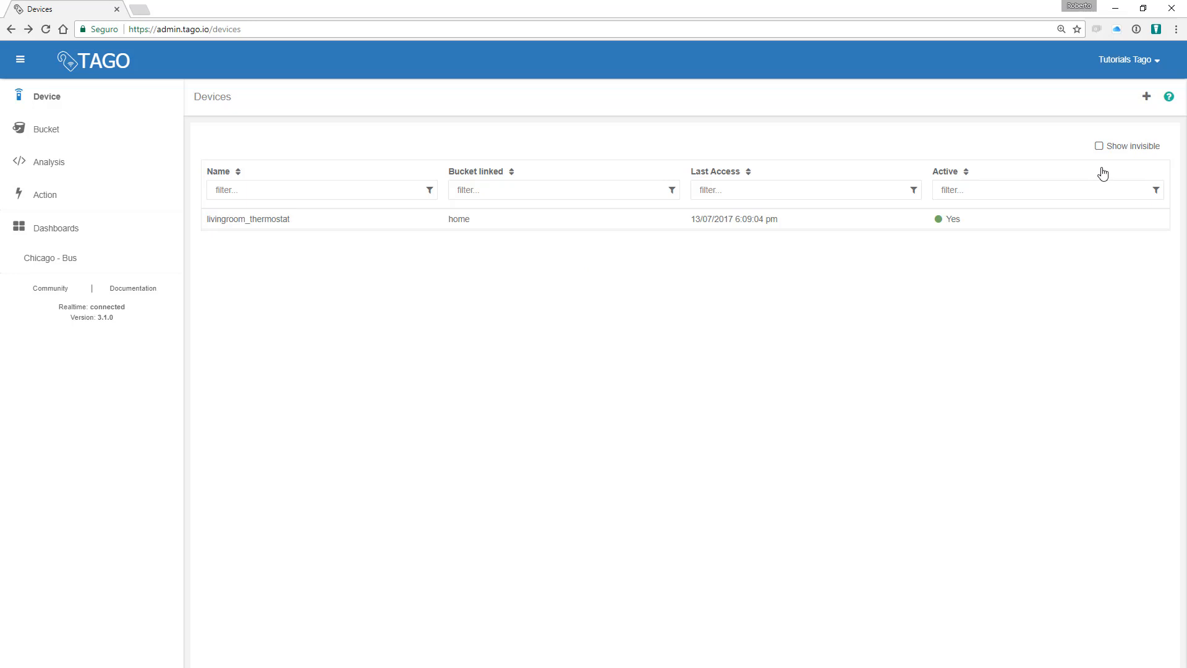
Step: Add a second device, bedroom_thermostat, also linked to the home bucket, and save it
left_click(1146, 97)
left_click(303, 210)
type("bedr")
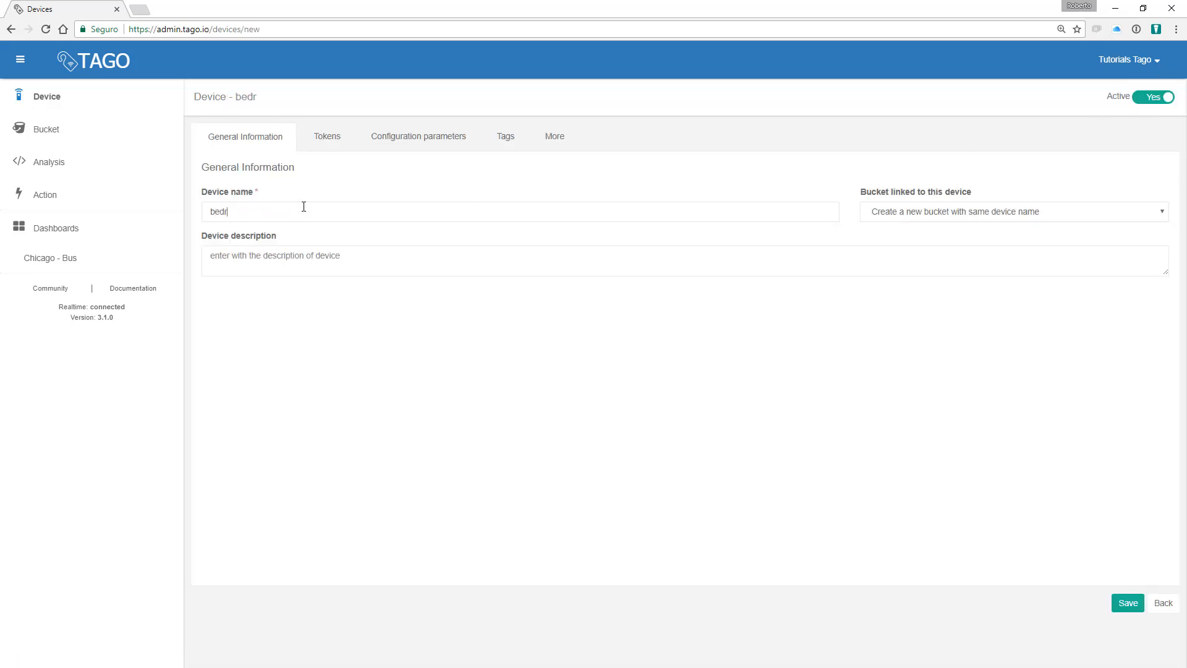
type("oom_thermostat")
left_click(955, 212)
left_click(971, 241)
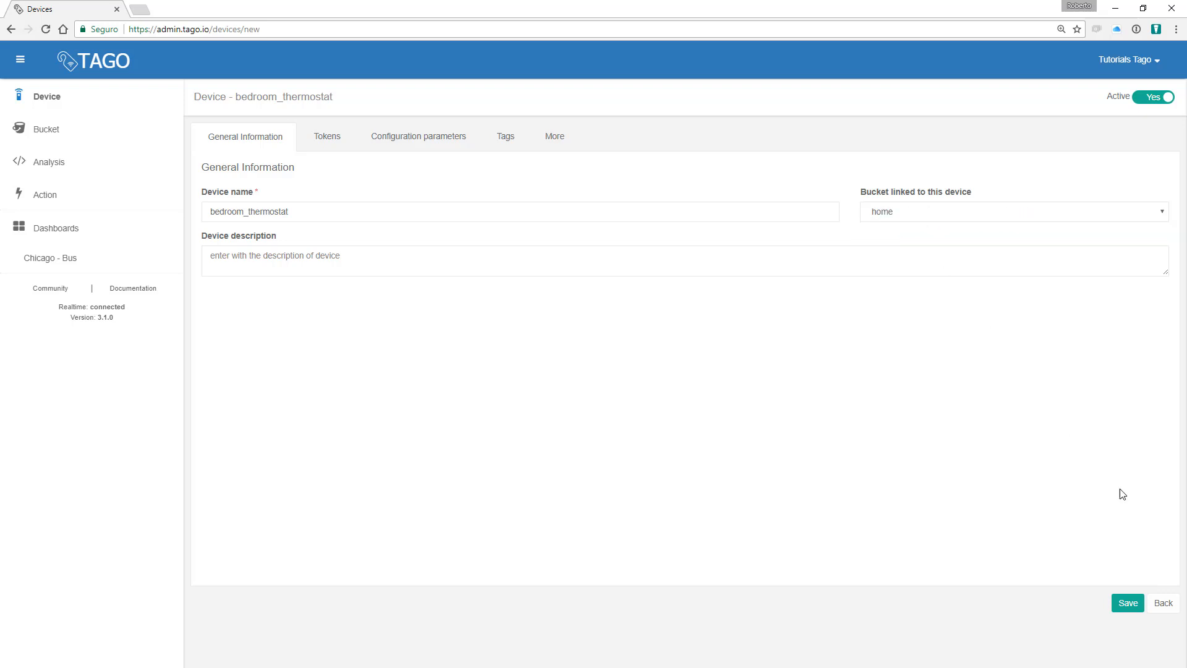
left_click(1134, 602)
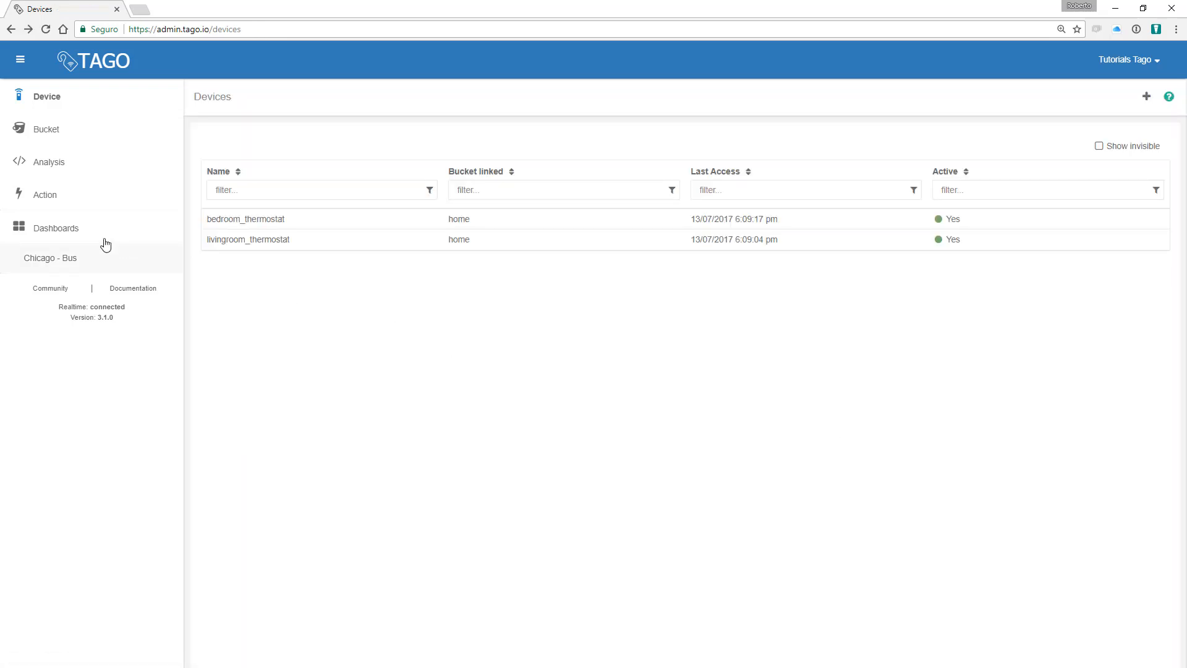
left_click(77, 233)
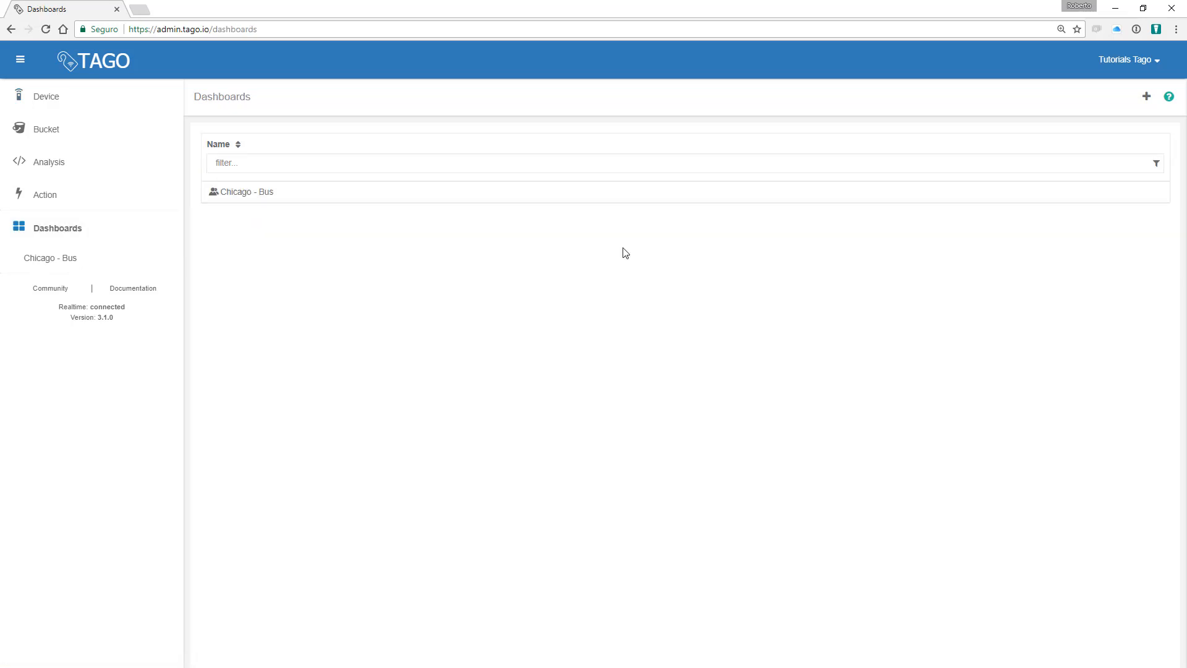
Step: Create a new dashboard named 'Home'
left_click(1141, 104)
left_click(289, 213)
type("Home")
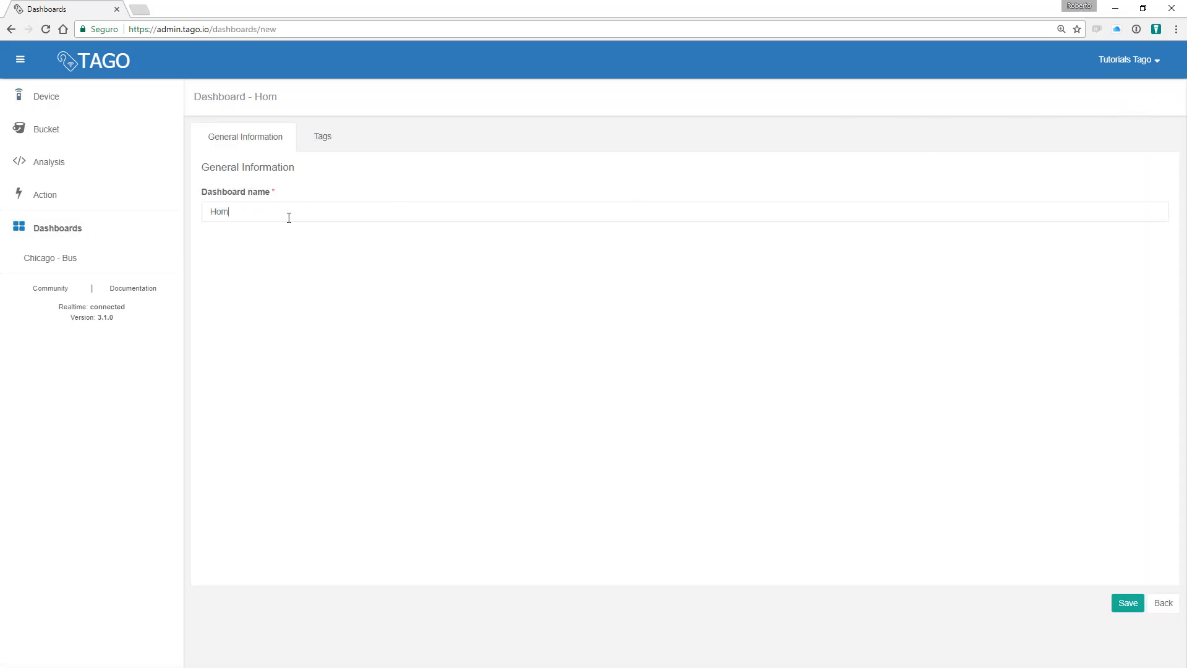
left_click(1129, 605)
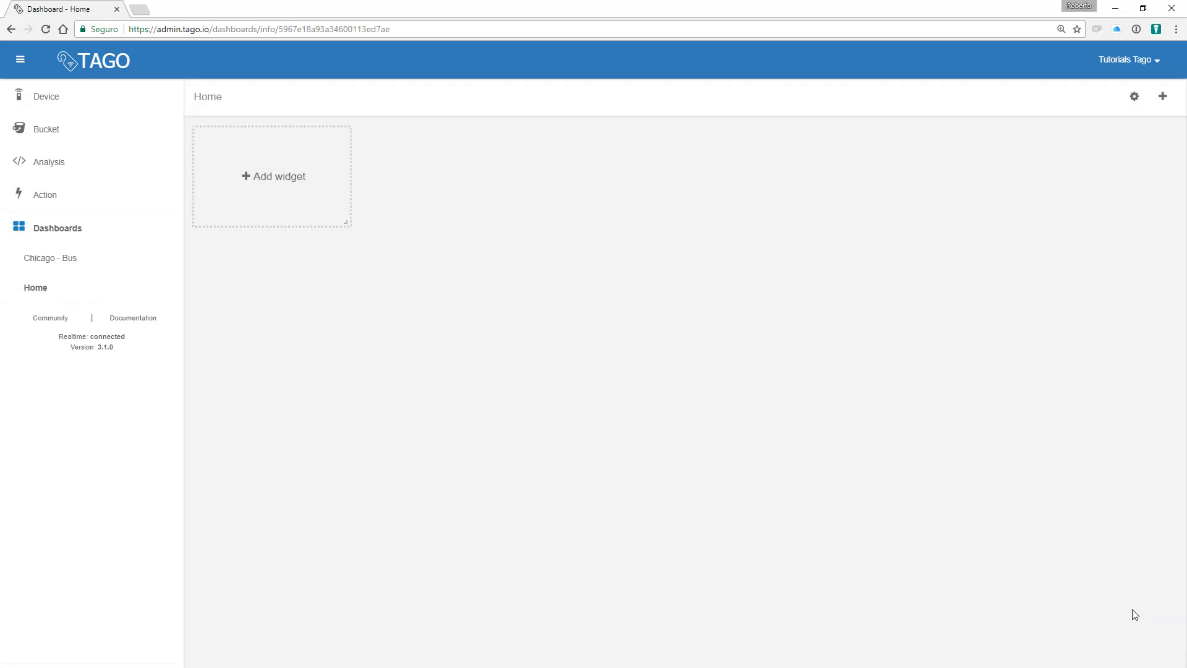
Step: Add a Solid-style gauge widget titled 'Bedroom Temperature'
left_click(283, 186)
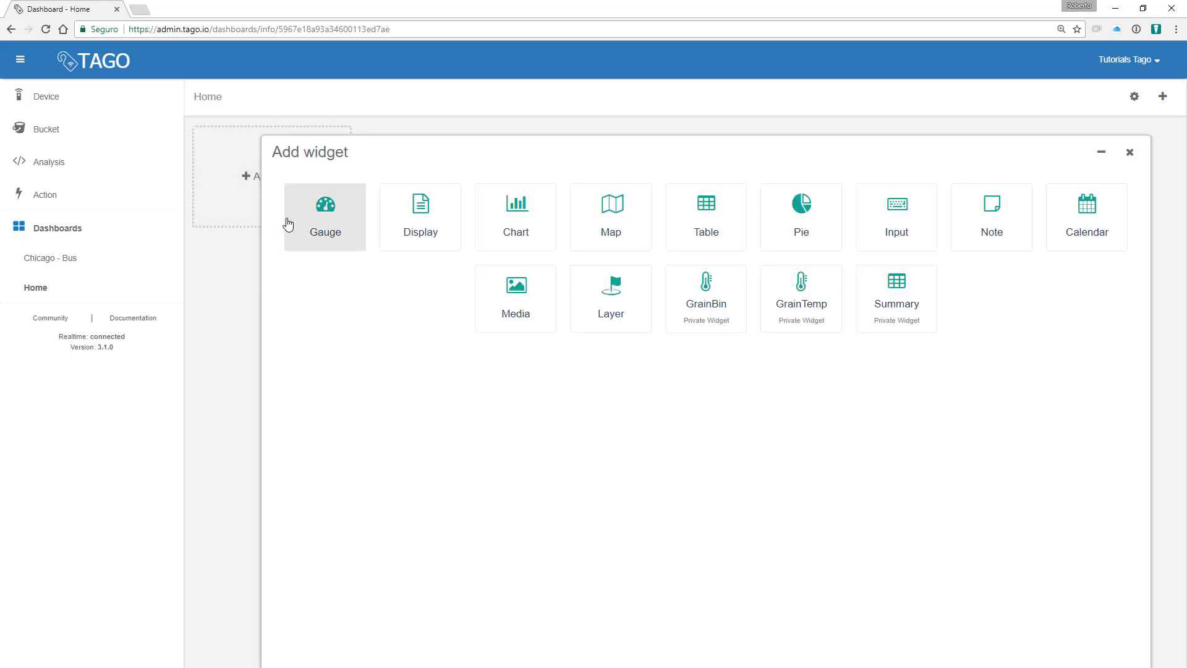
left_click(288, 224)
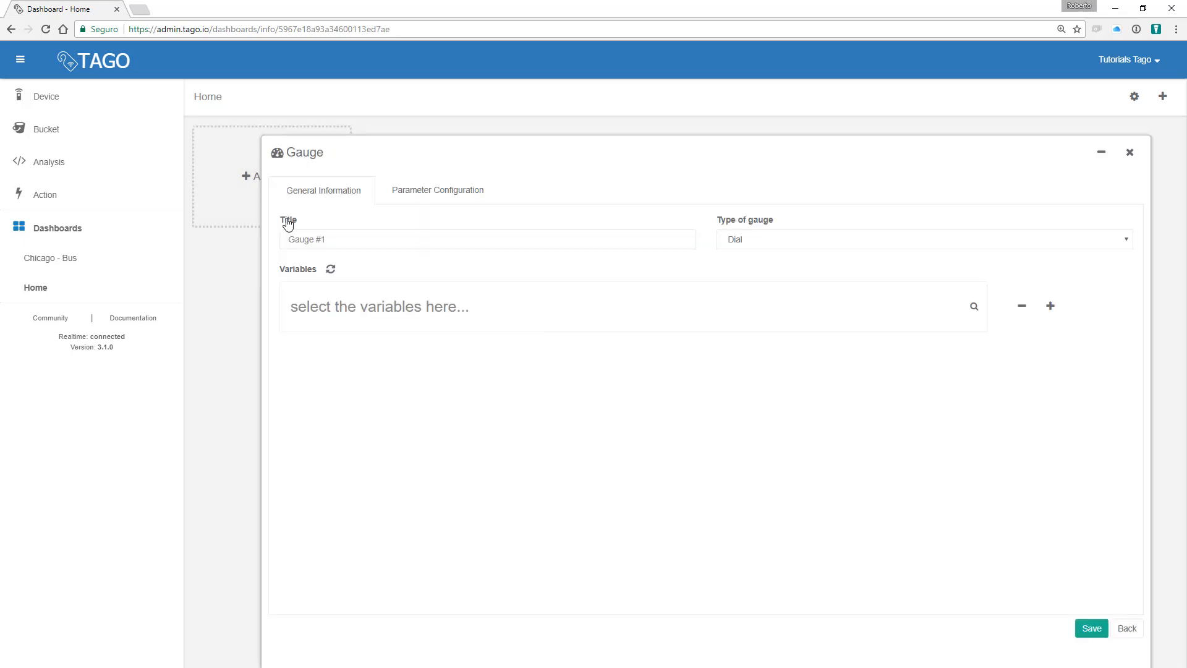
left_click(320, 241)
type("Bedroom Temperature")
left_click(751, 240)
left_click(755, 278)
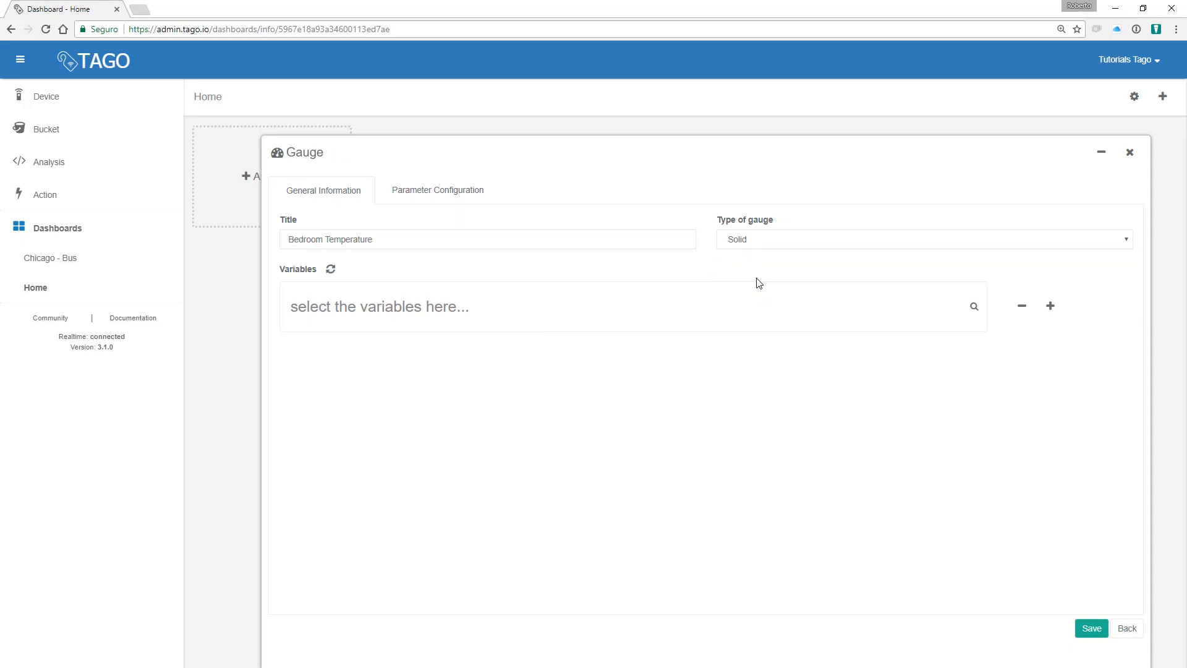
Step: Feed the gauge with temperature from bedroom_thermostat in the home bucket and save it
left_click(470, 299)
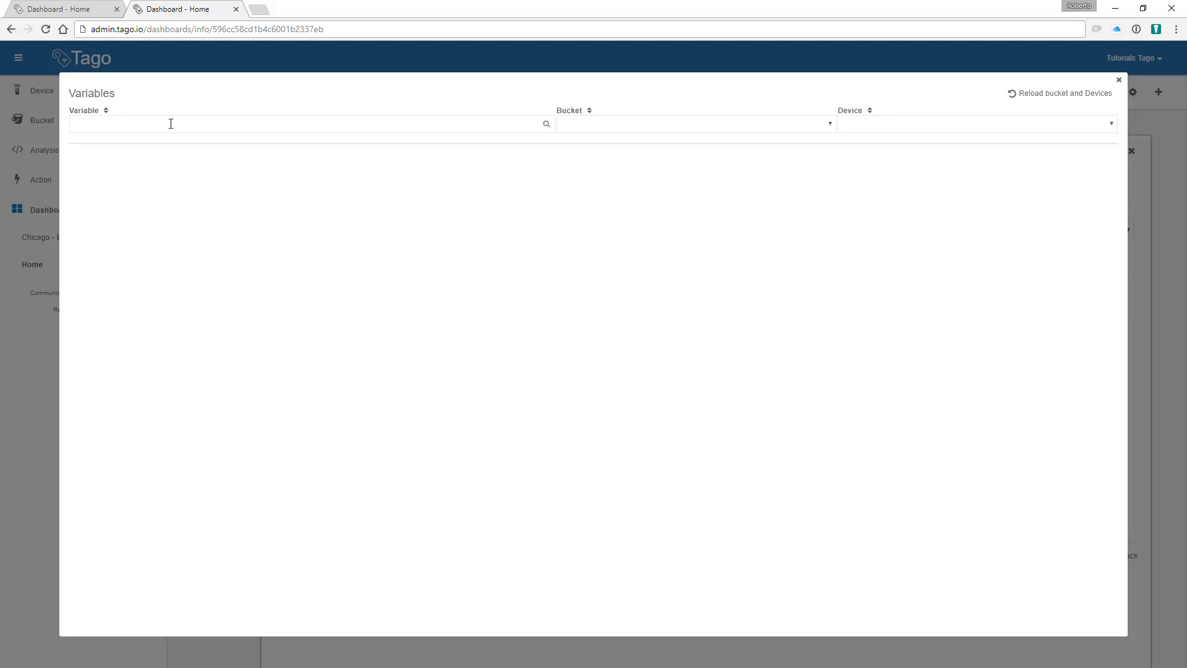
type("temperature")
left_click(669, 124)
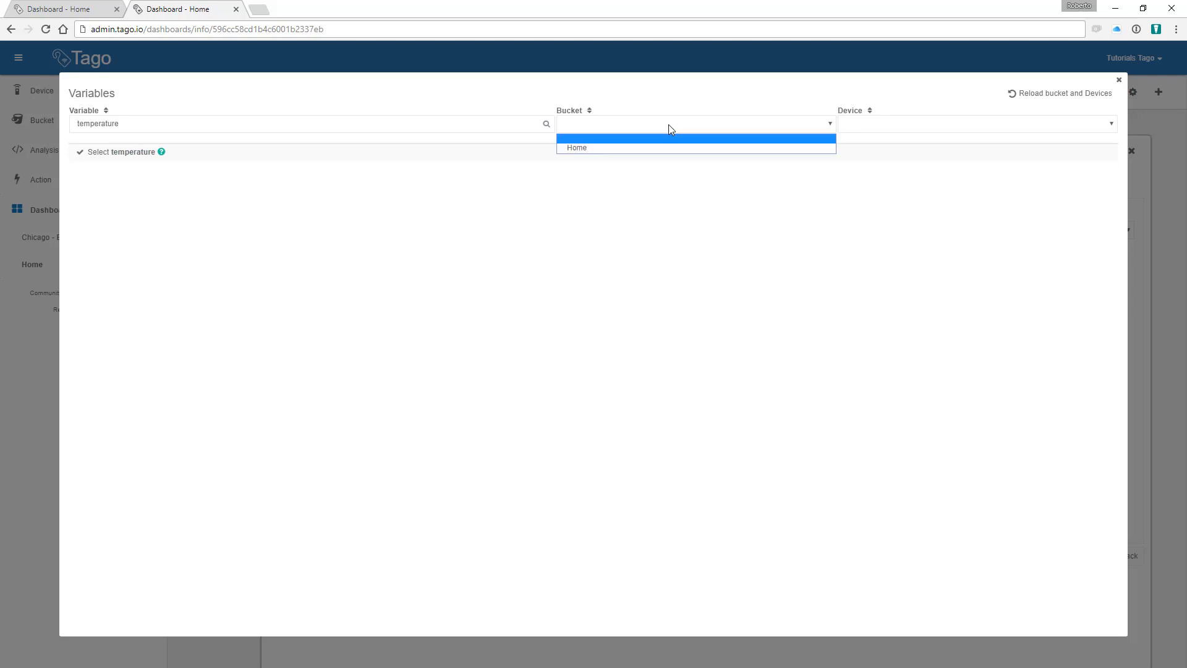
left_click(610, 148)
left_click(884, 125)
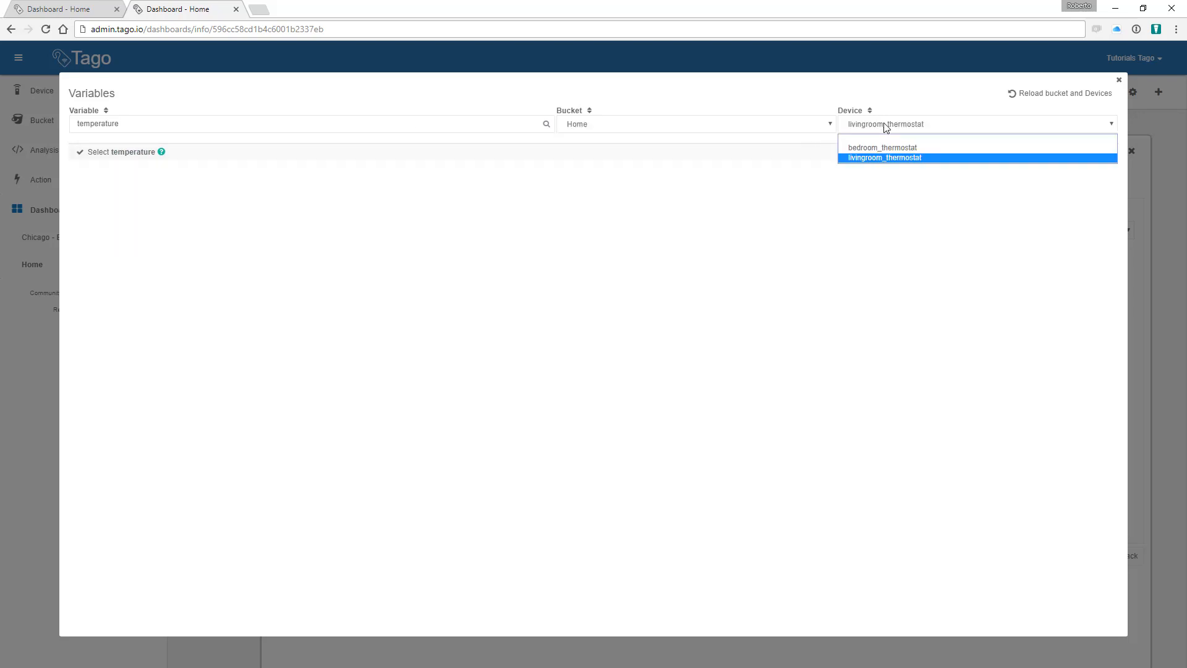
left_click(876, 144)
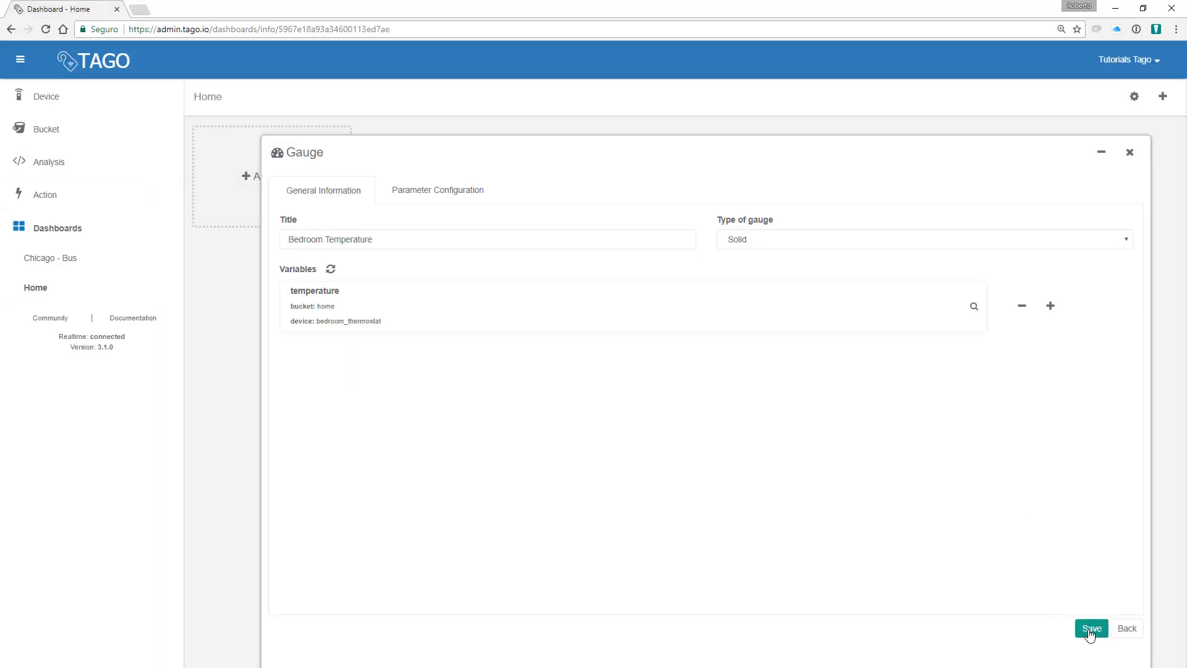
left_click(1090, 629)
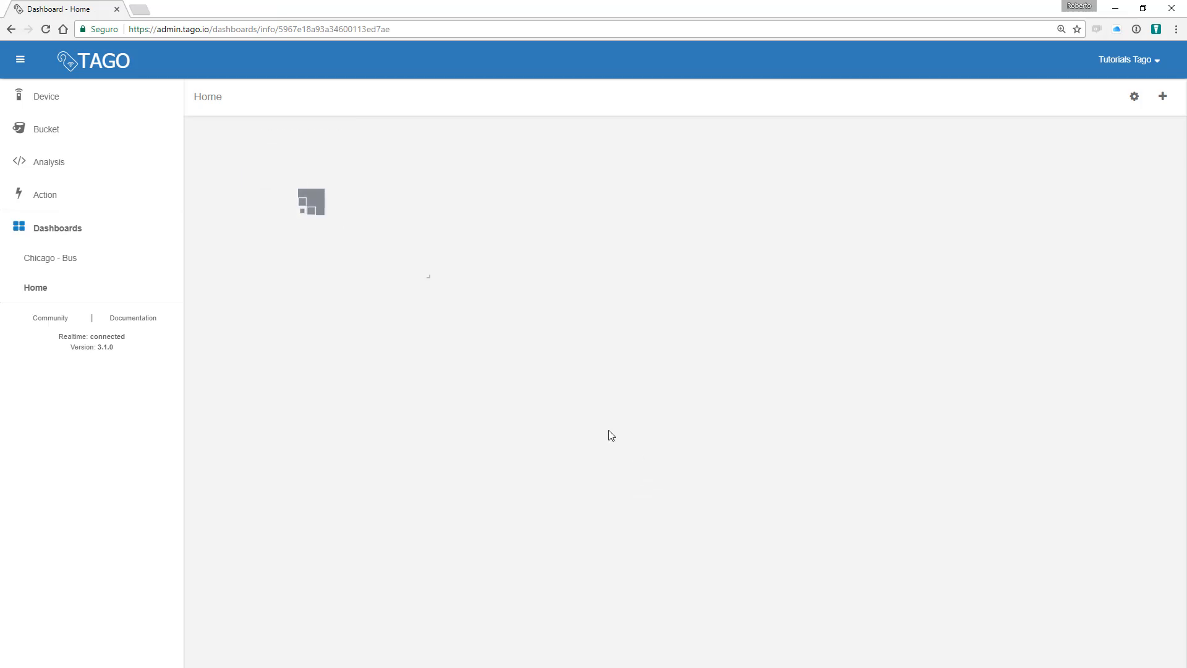
Step: Add another Solid-style gauge widget titled 'Living room Temperature'
left_click(1163, 97)
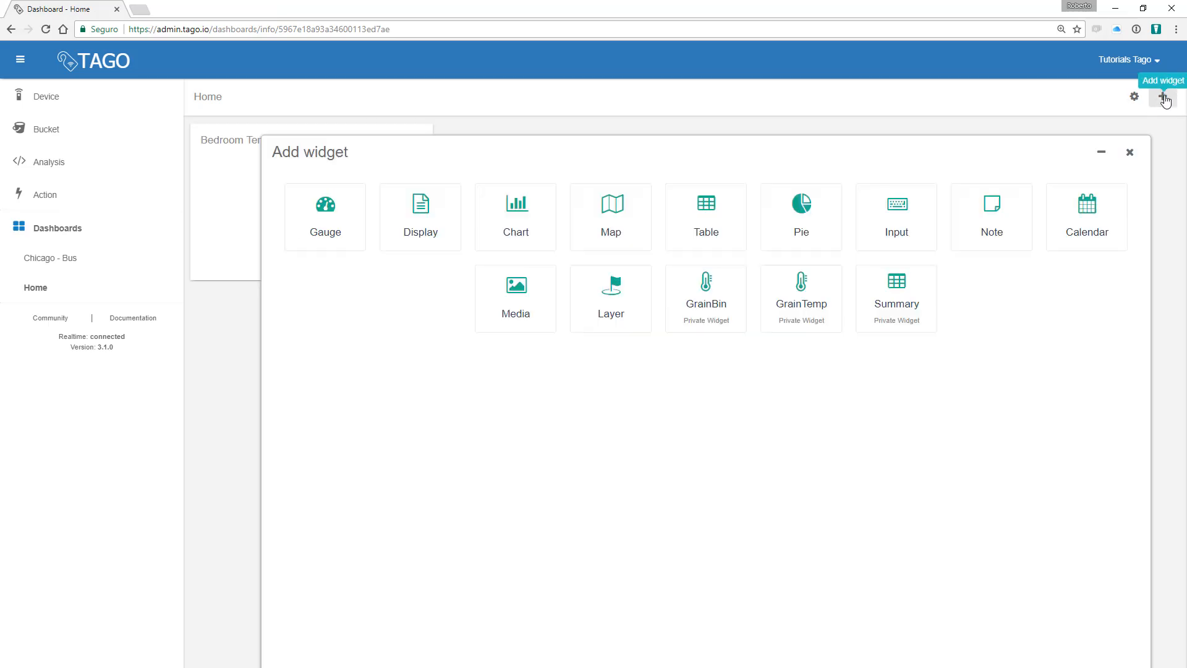
left_click(357, 223)
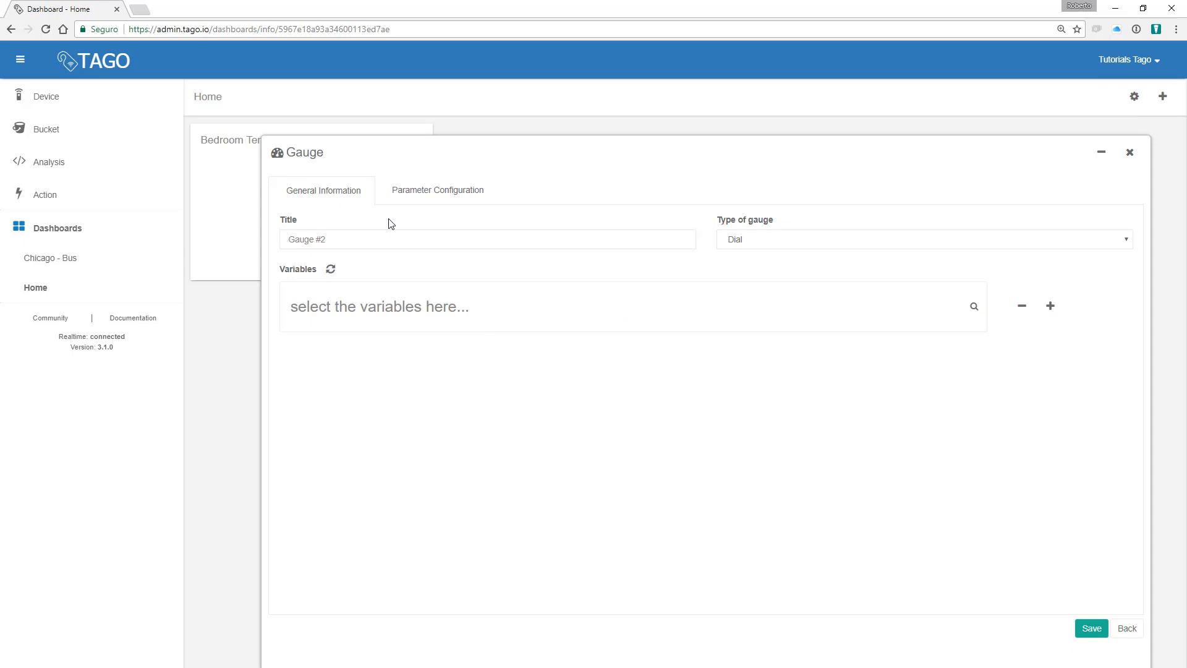
left_click(776, 246)
left_click(777, 277)
left_click(419, 238)
type("Living room Temperature")
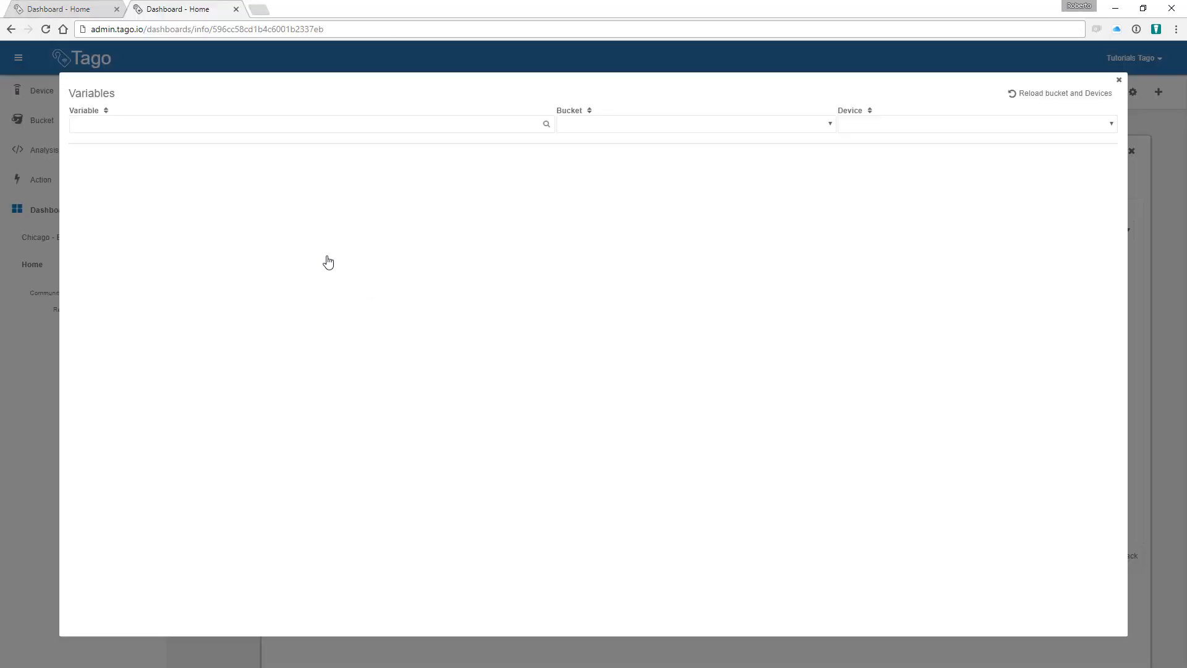
Step: Bind the gauge to temperature from livingroom_thermostat in the home bucket and save it
left_click(175, 125)
type("temperature")
left_click(673, 124)
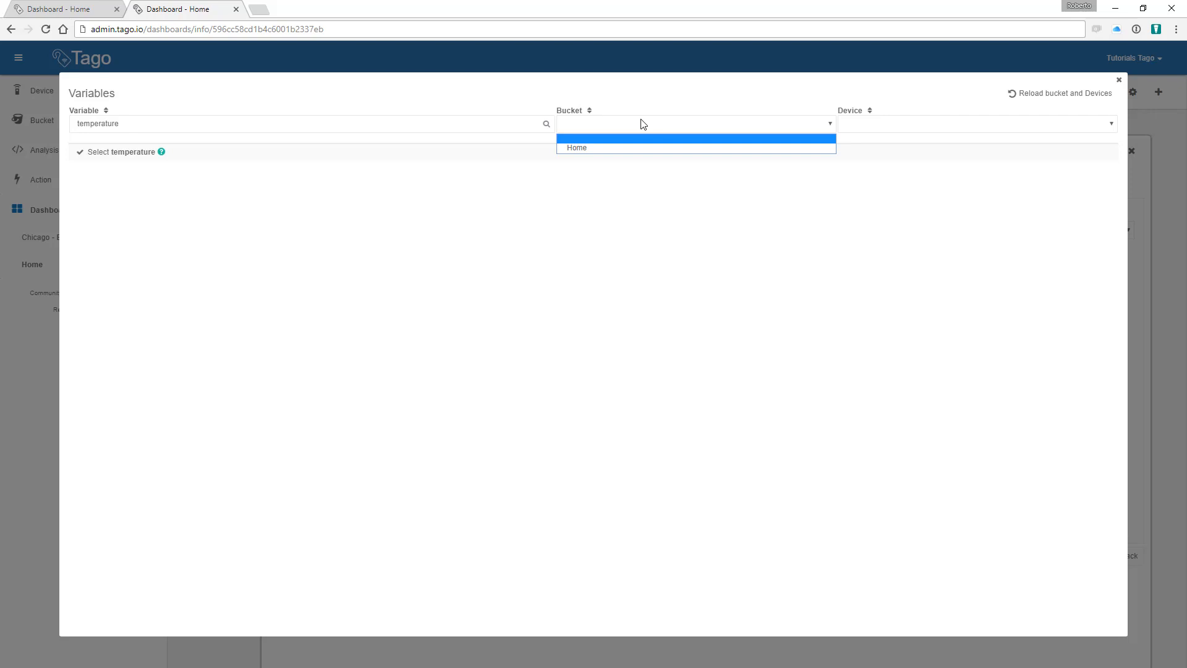
left_click(579, 148)
left_click(865, 128)
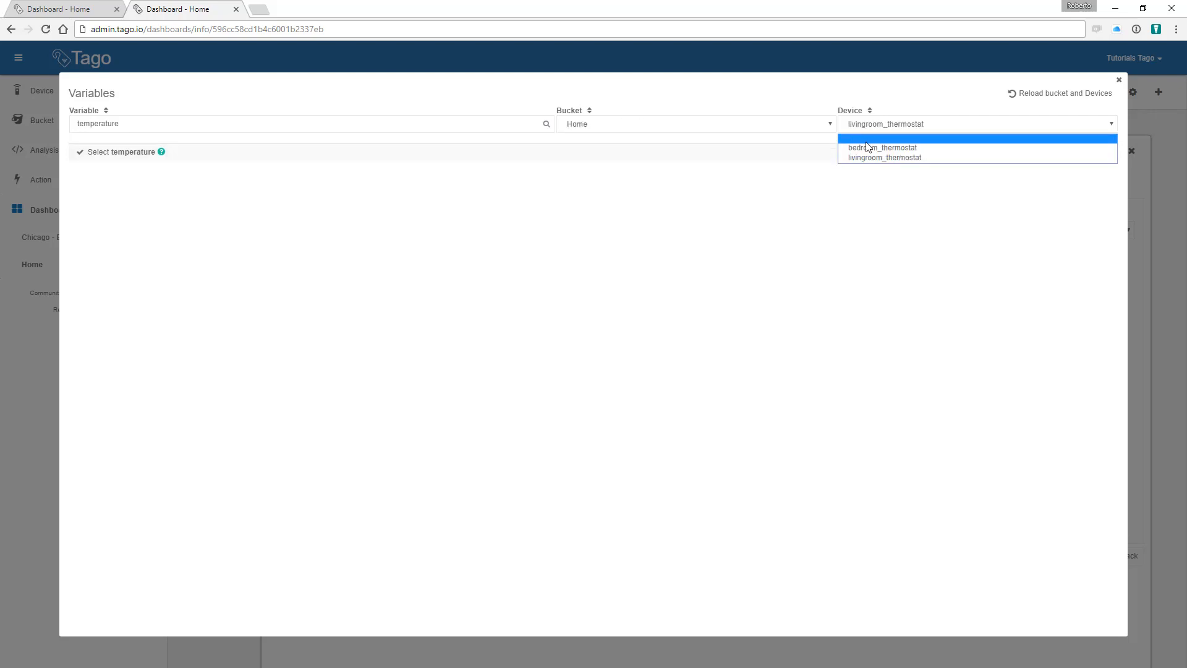
left_click(882, 158)
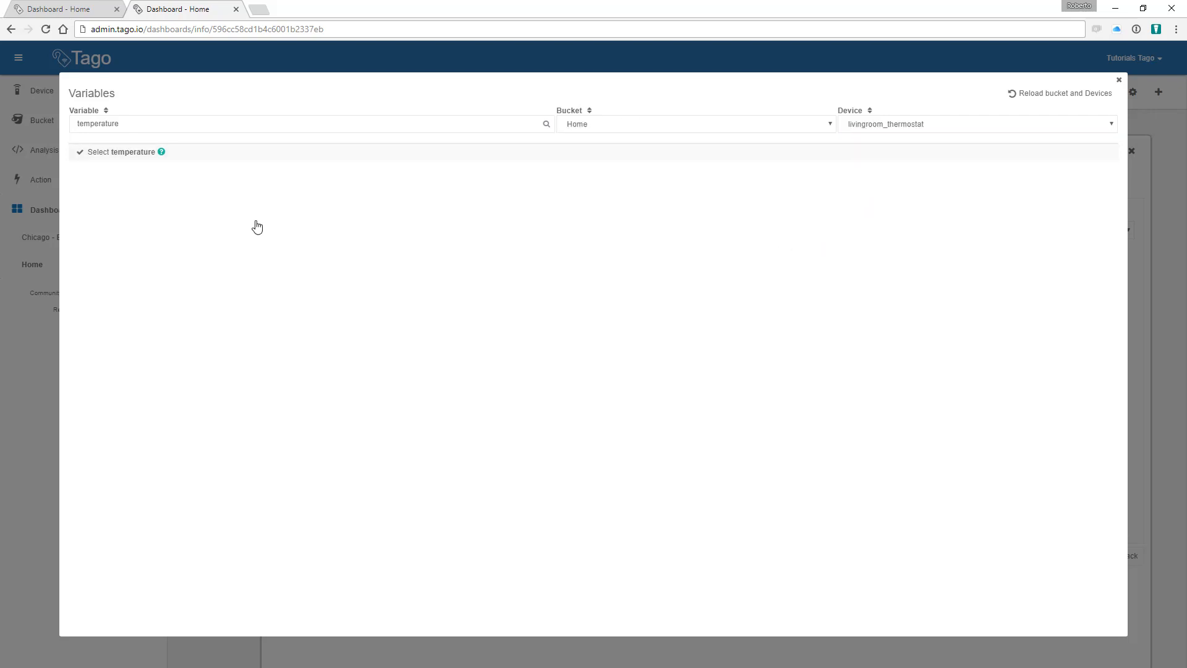
left_click(137, 154)
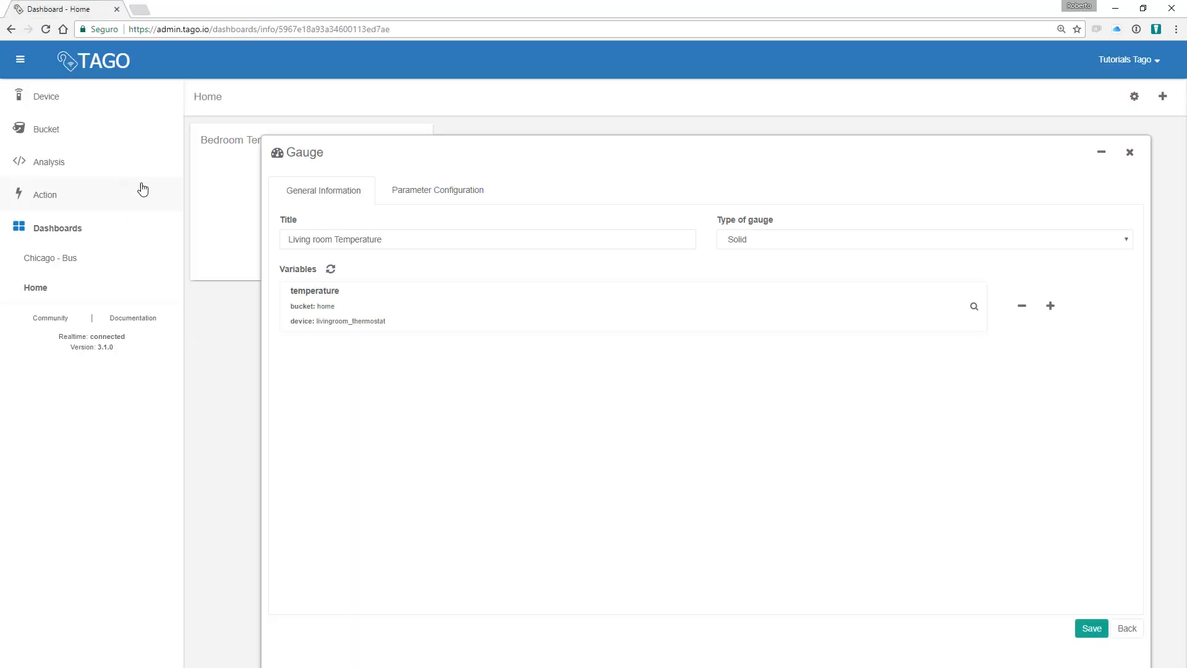
left_click(1089, 630)
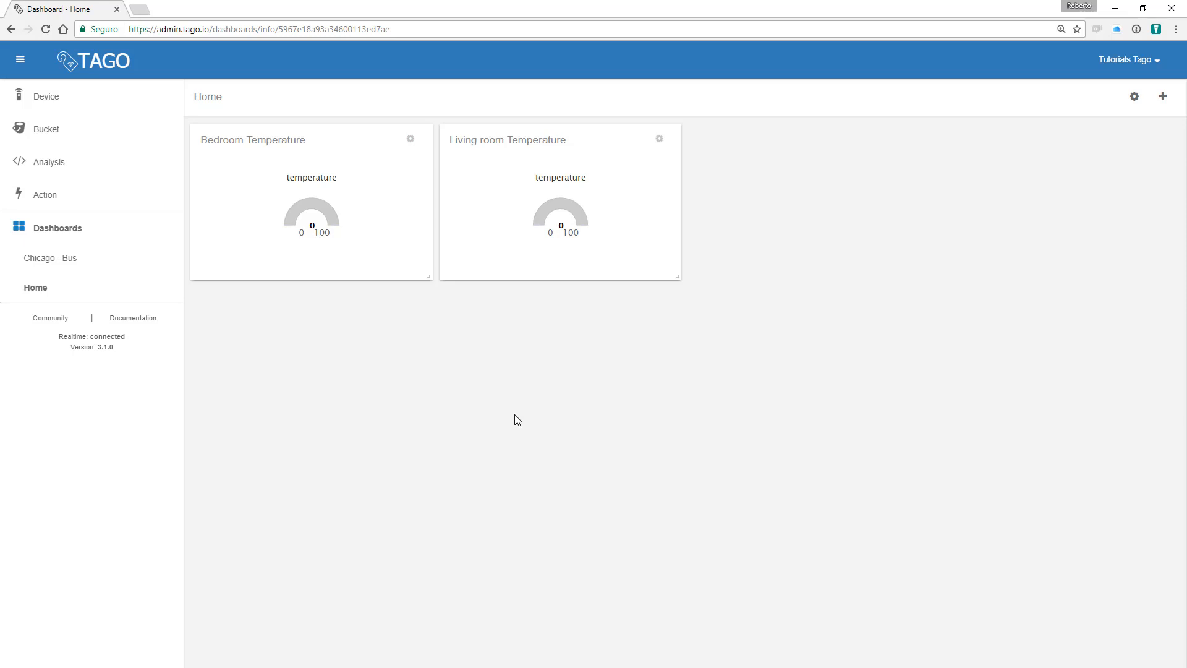
Step: Create a new dashboard named 'Emulator'
left_click(64, 227)
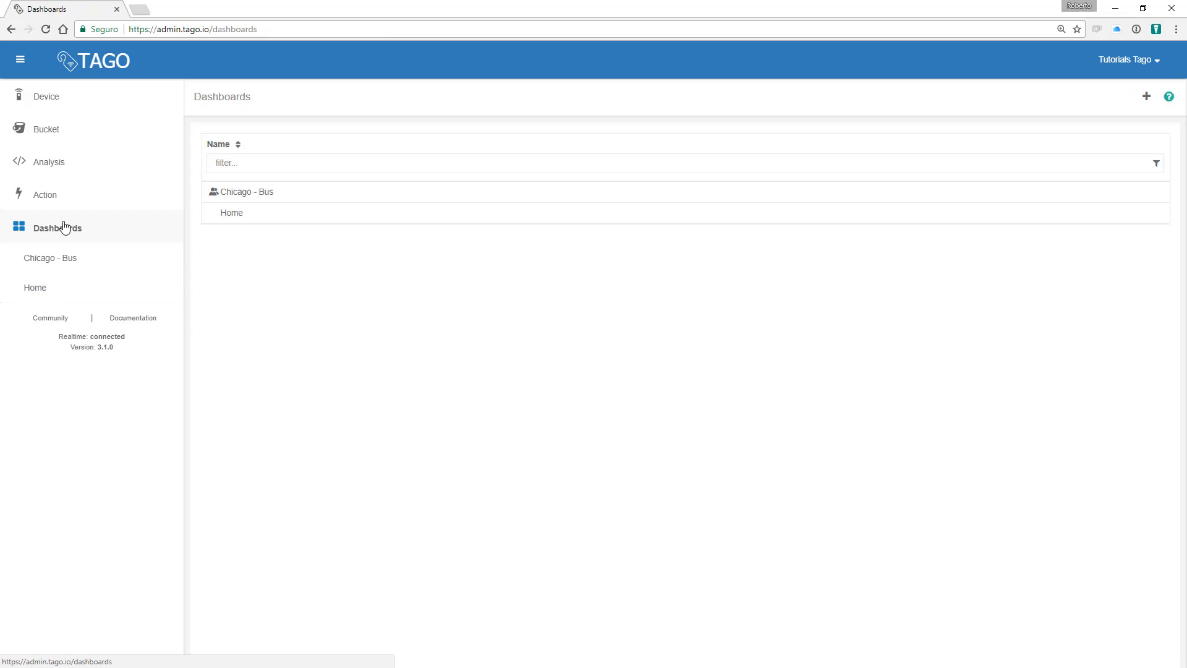
left_click(1144, 97)
type("Emulator")
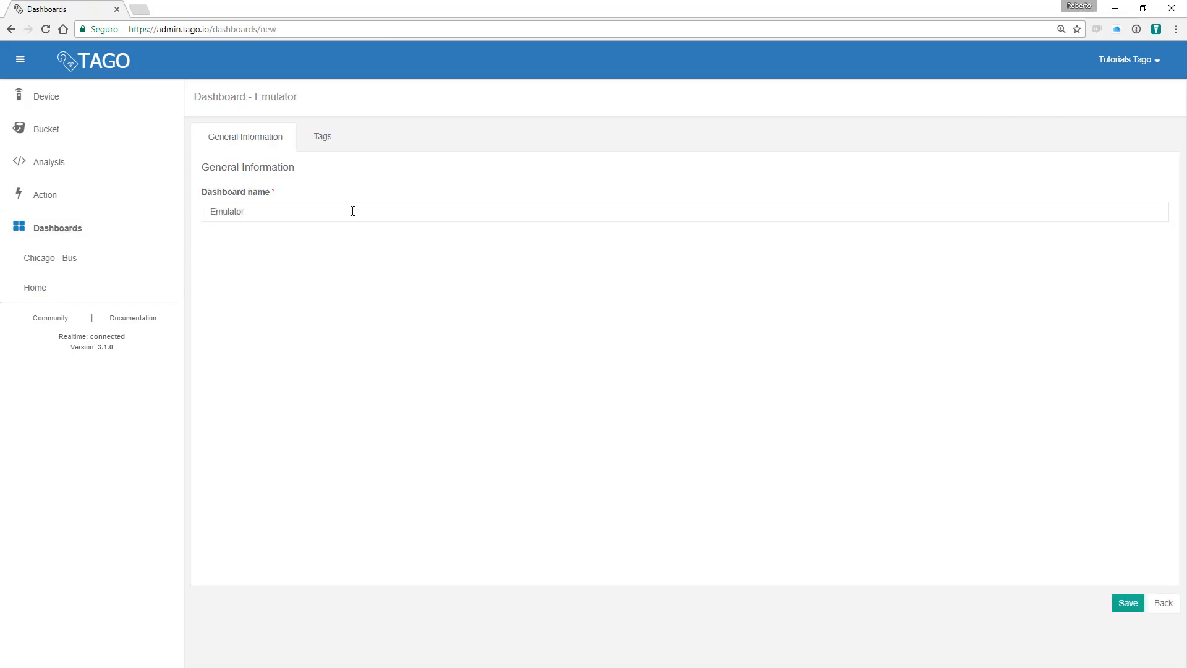
left_click(1127, 603)
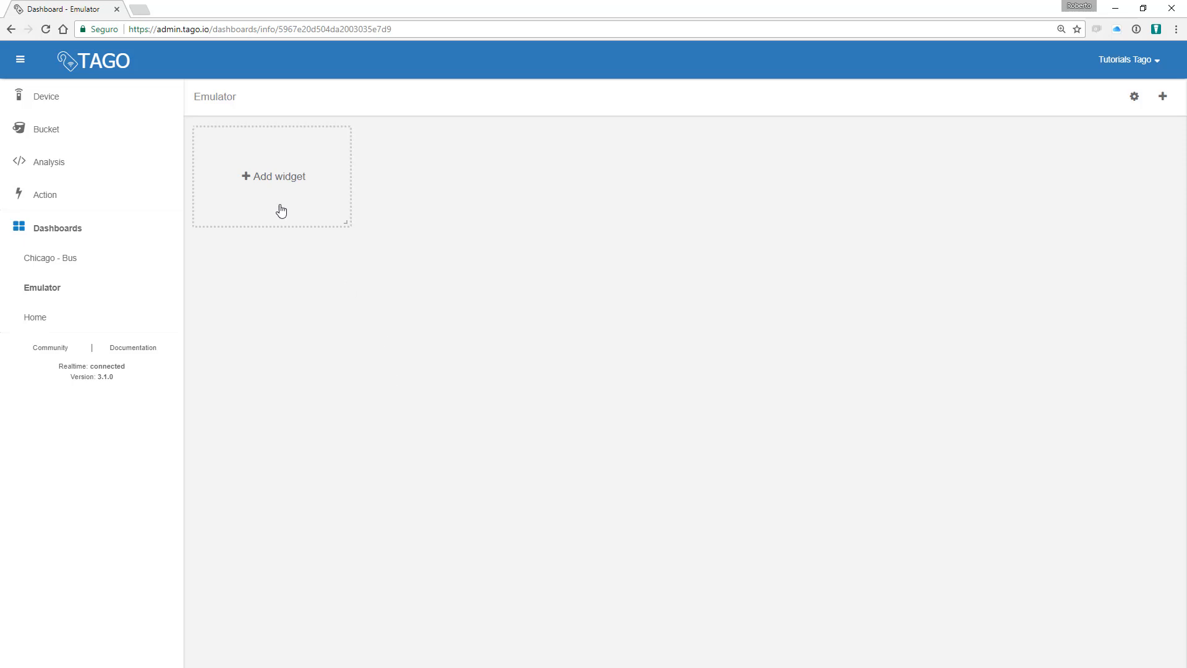
Step: Add an input widget titled 'Bedroom Thermostat' sending temperature to bedroom_thermostat in home
left_click(281, 211)
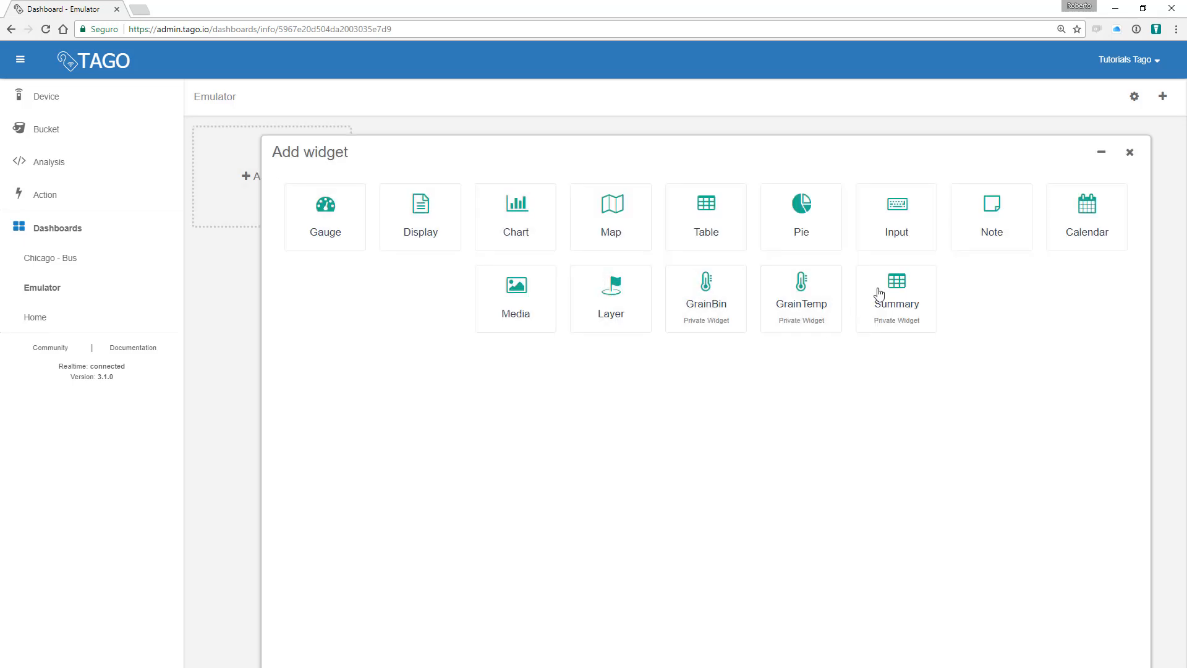
left_click(896, 223)
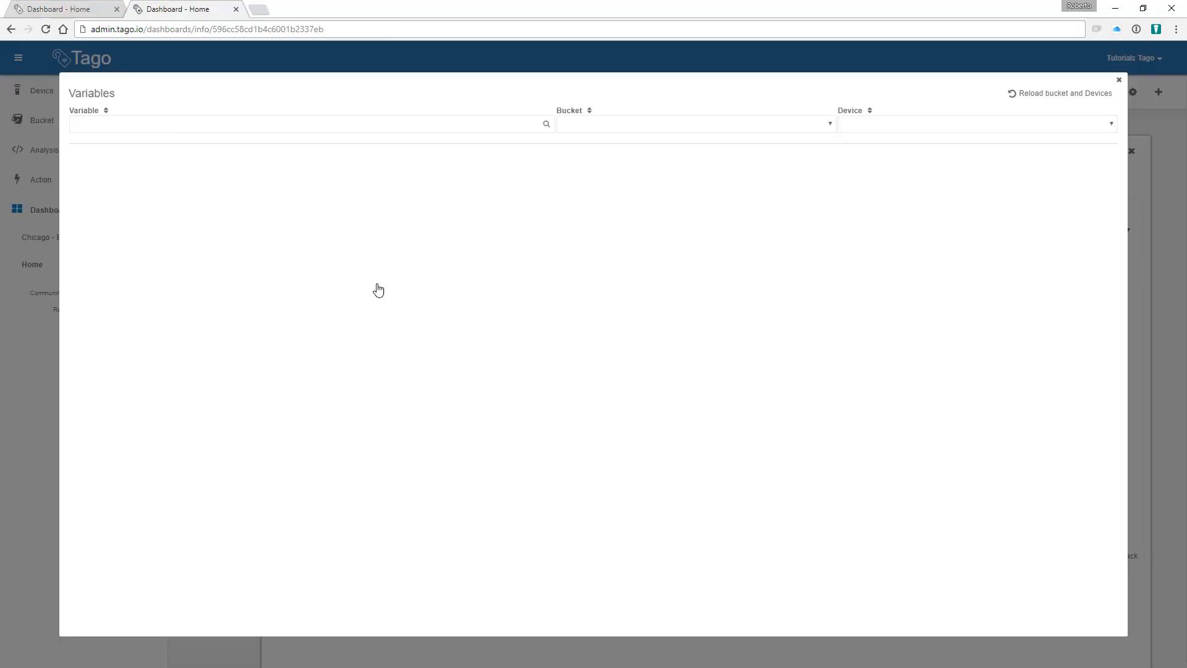
left_click(171, 122)
type("temperature")
left_click(667, 125)
left_click(885, 126)
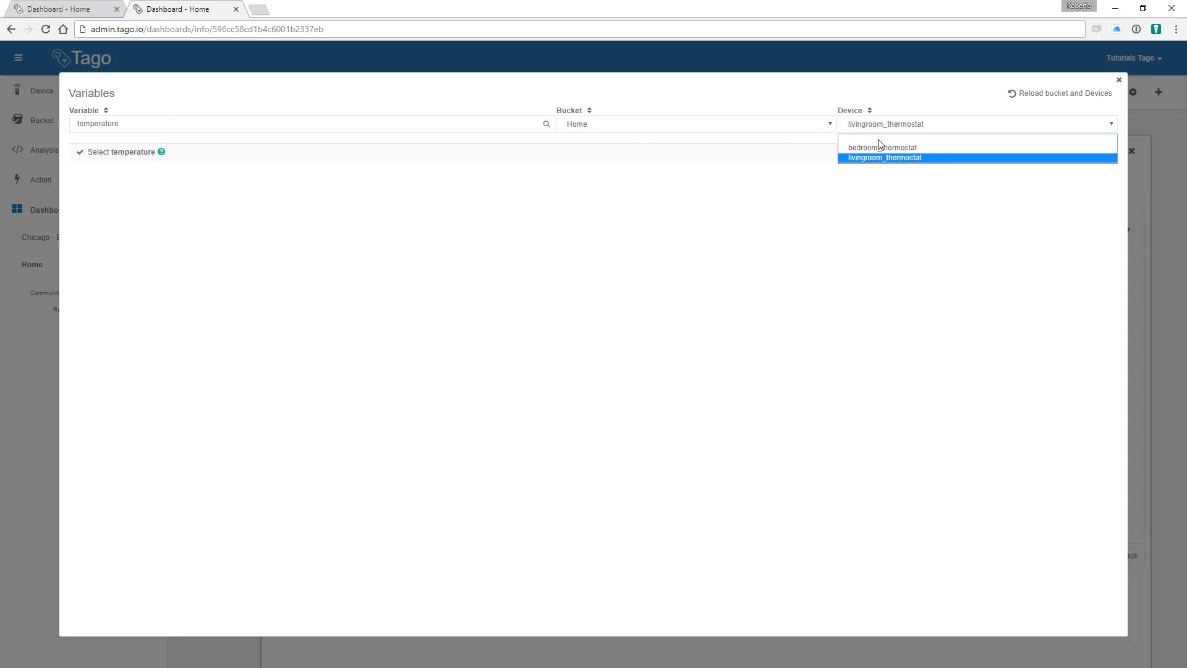
left_click(877, 144)
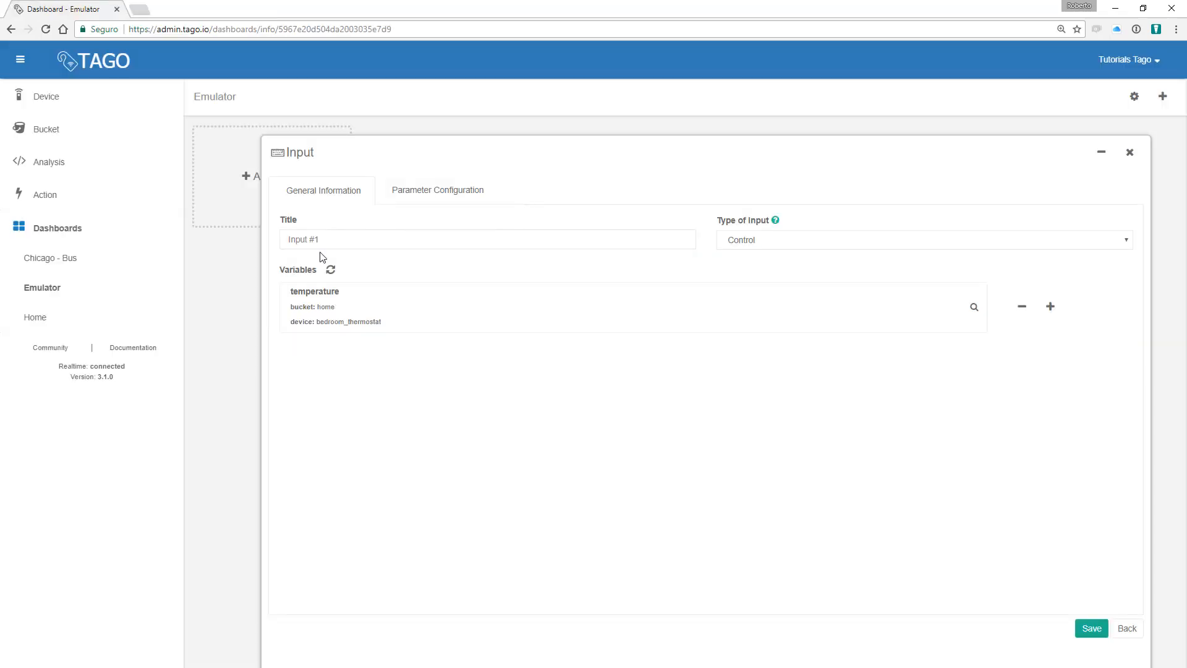
left_click(397, 235)
type("Bedroom Thermostat")
left_click(1090, 628)
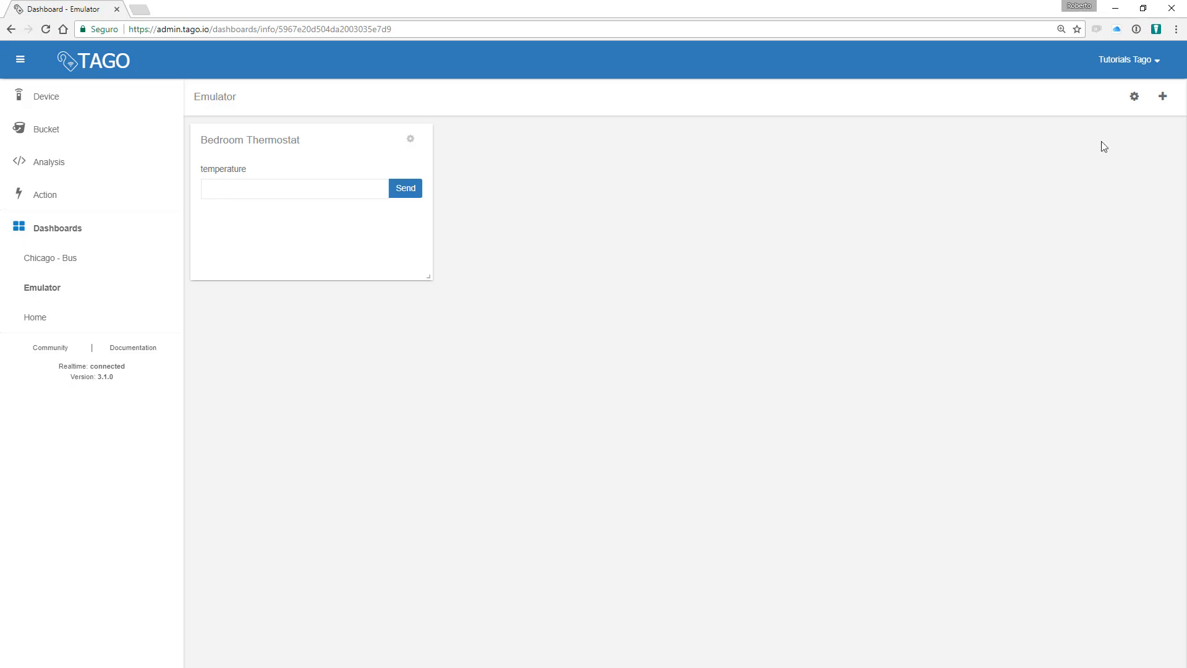
Step: Add an input widget titled 'Living room Thermostat' for temperature of livingroom_thermostat in home
left_click(1162, 97)
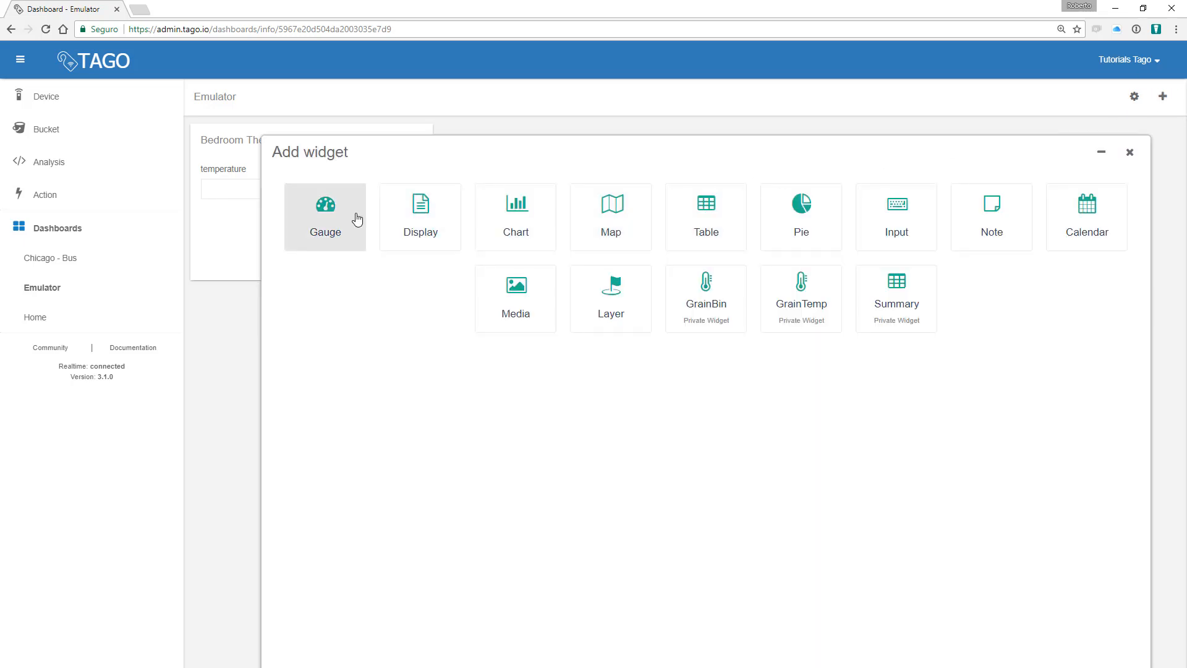
left_click(920, 228)
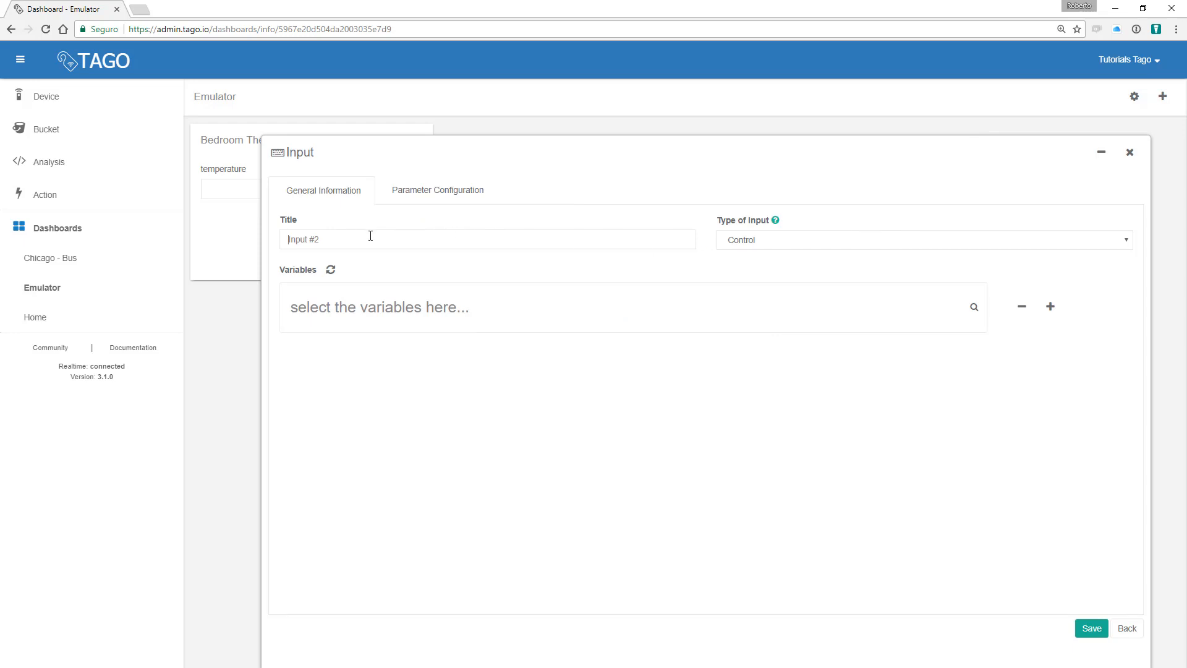
type("Living room Thermostat")
left_click(368, 312)
left_click(198, 143)
type("t")
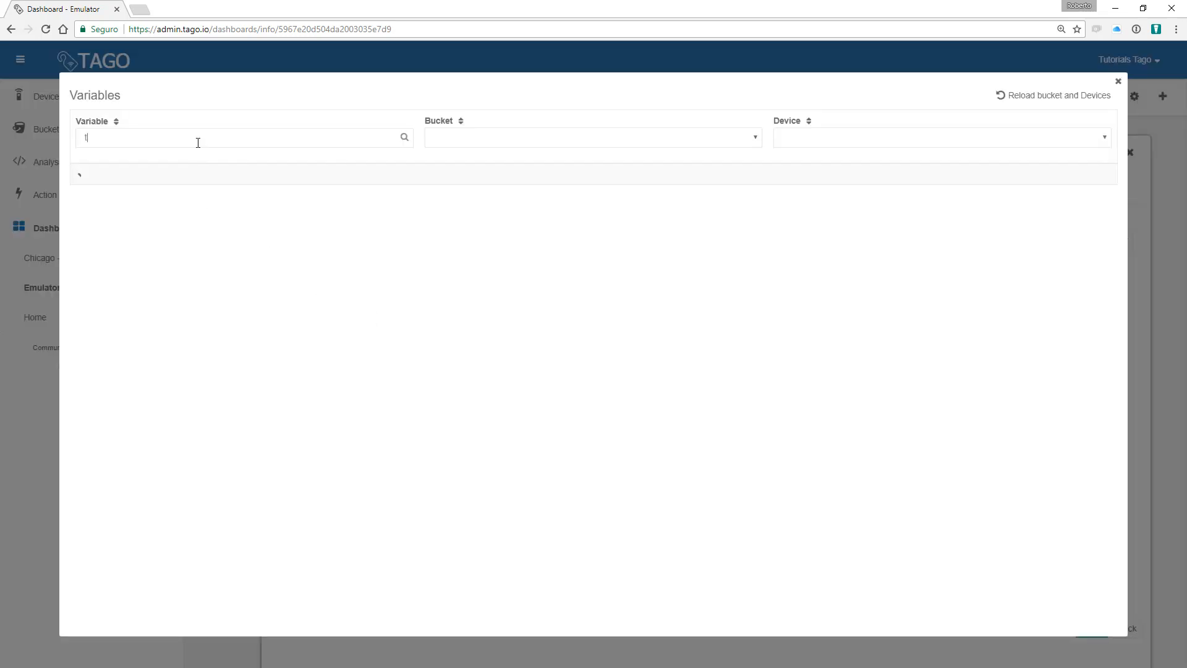
type("emperature")
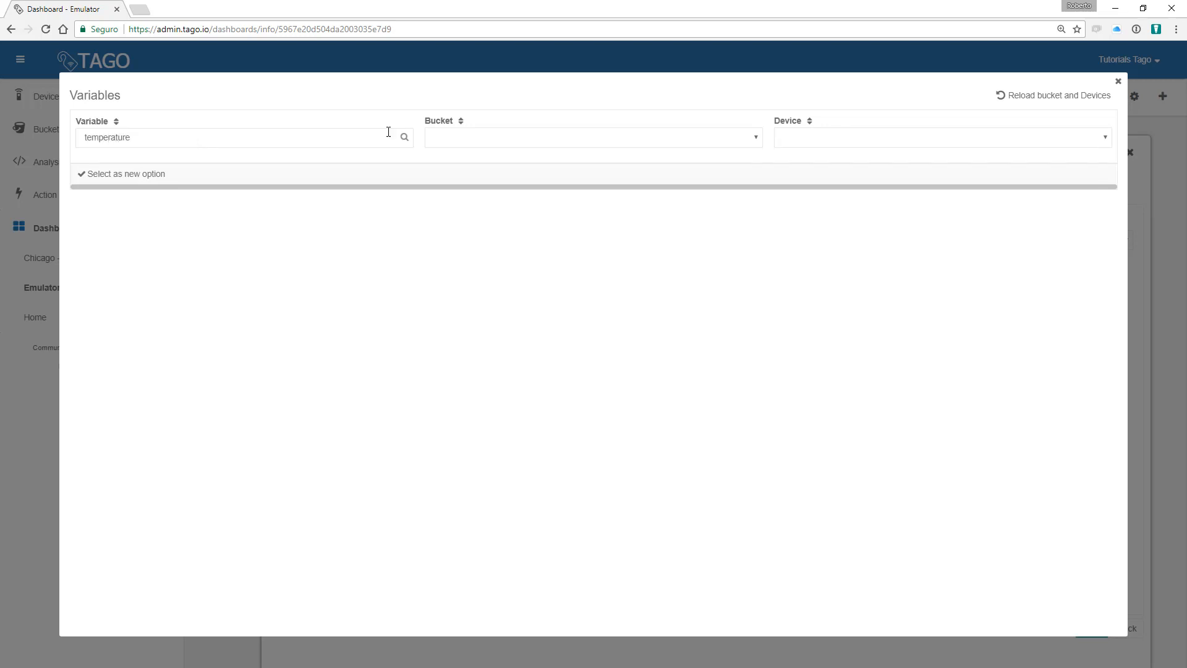
left_click(468, 143)
left_click(474, 162)
left_click(813, 139)
left_click(811, 187)
left_click(172, 181)
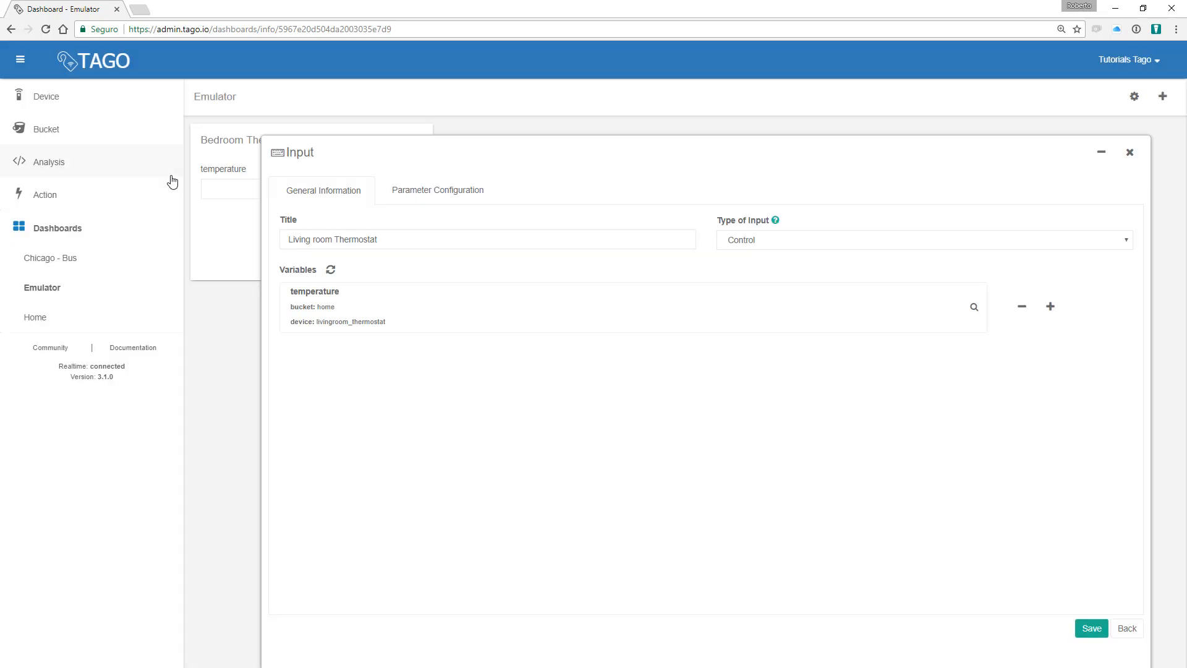
left_click(1097, 628)
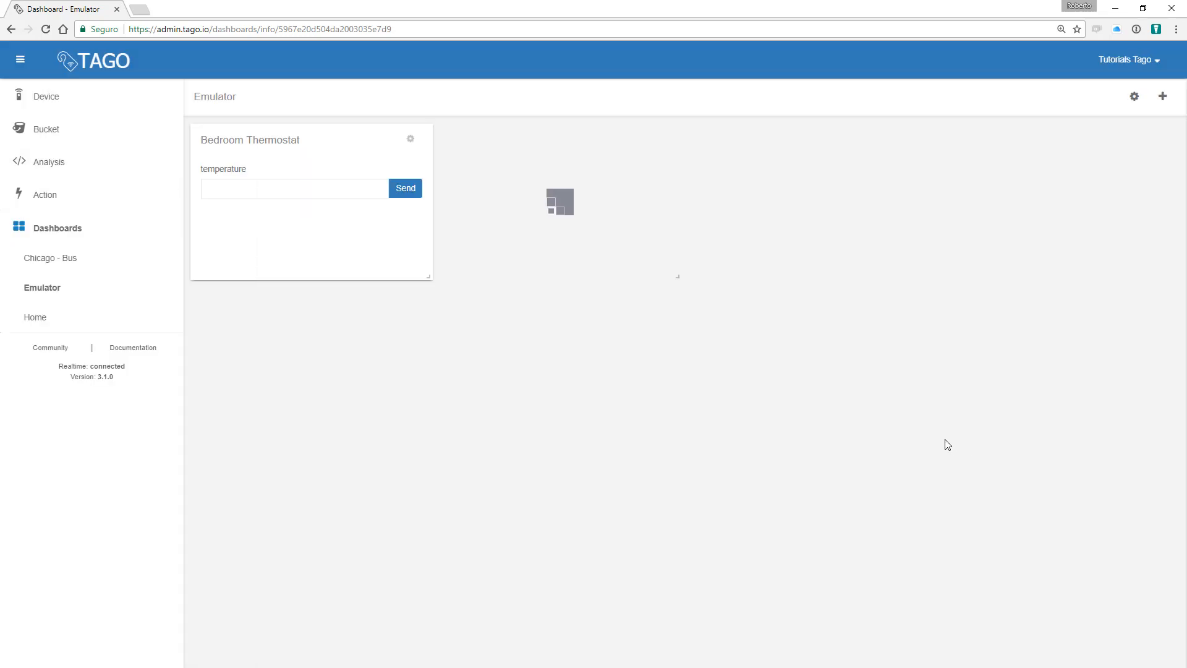
Step: Send a temperature of 10 from both the bedroom and living room inputs
left_click(286, 186)
type("10")
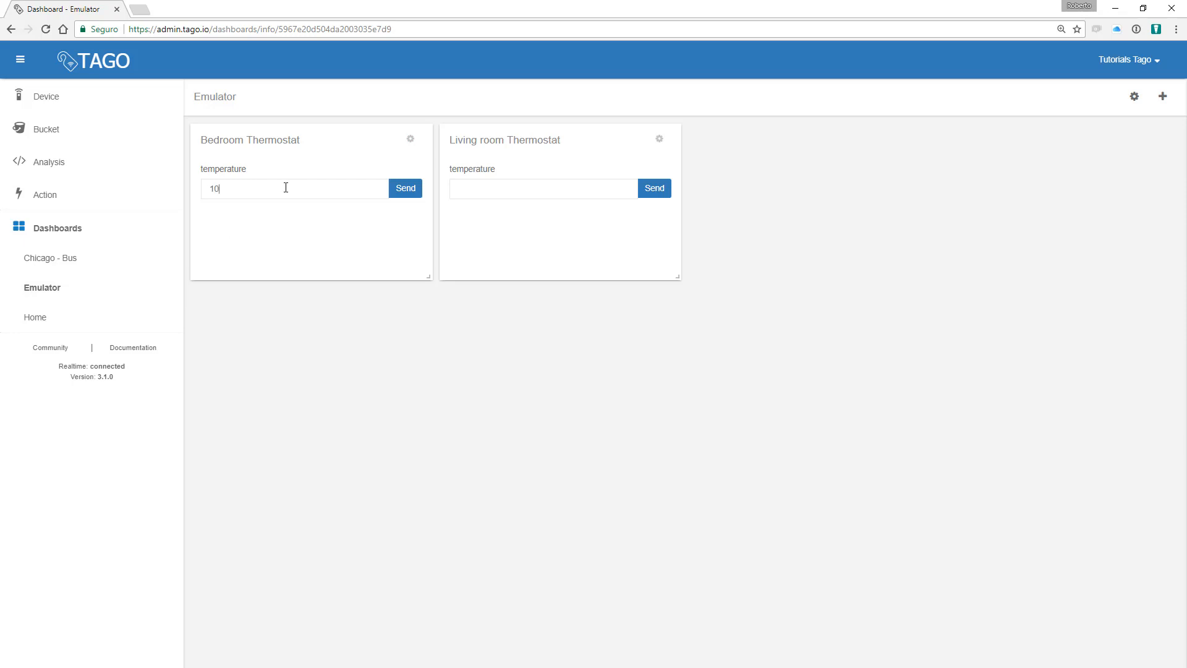
left_click(406, 189)
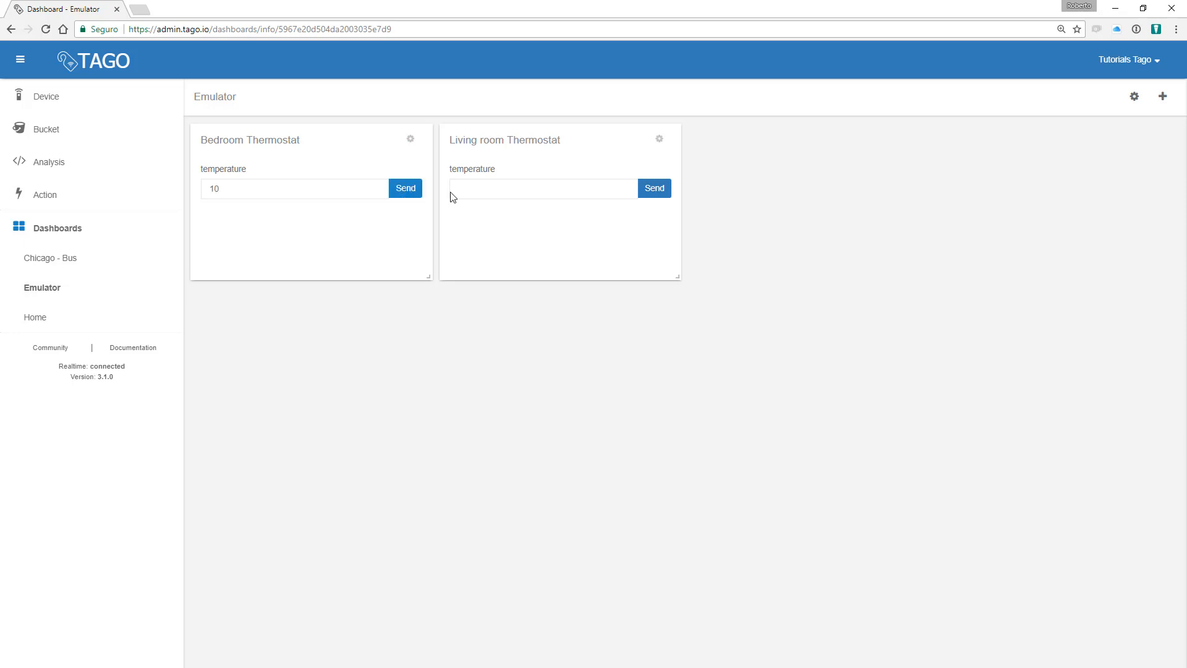
left_click(501, 186)
type("10")
left_click(653, 190)
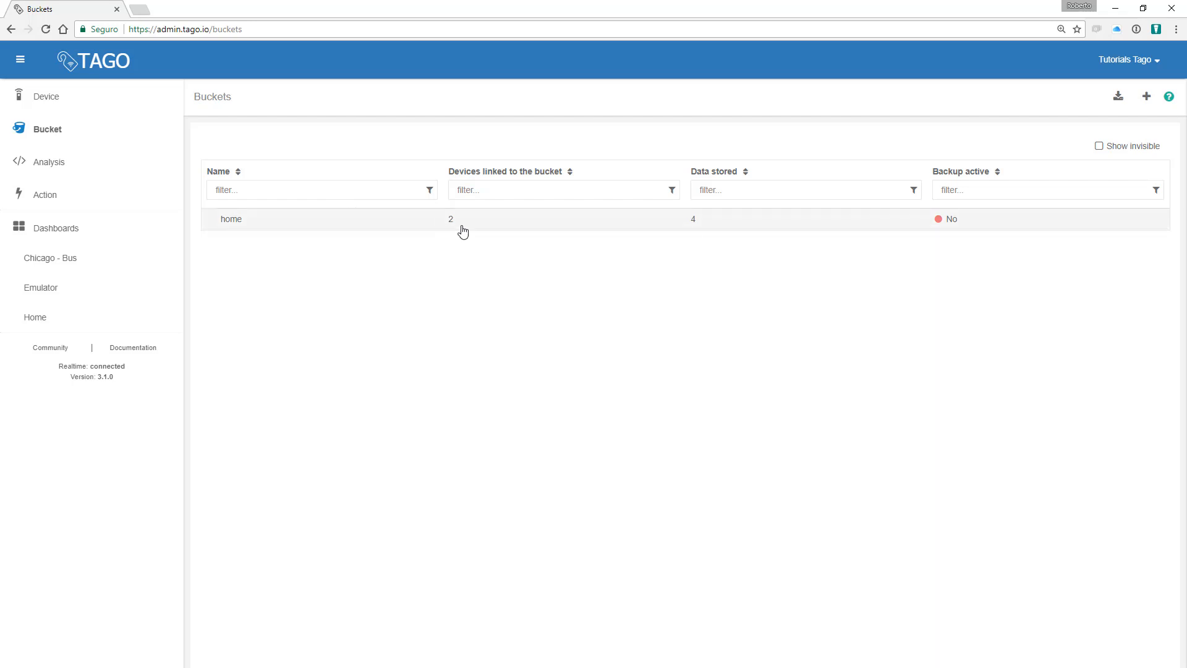
Step: Open the home bucket's settings and try the Custom retention option, leaving retention unsaved at Forever
left_click(531, 229)
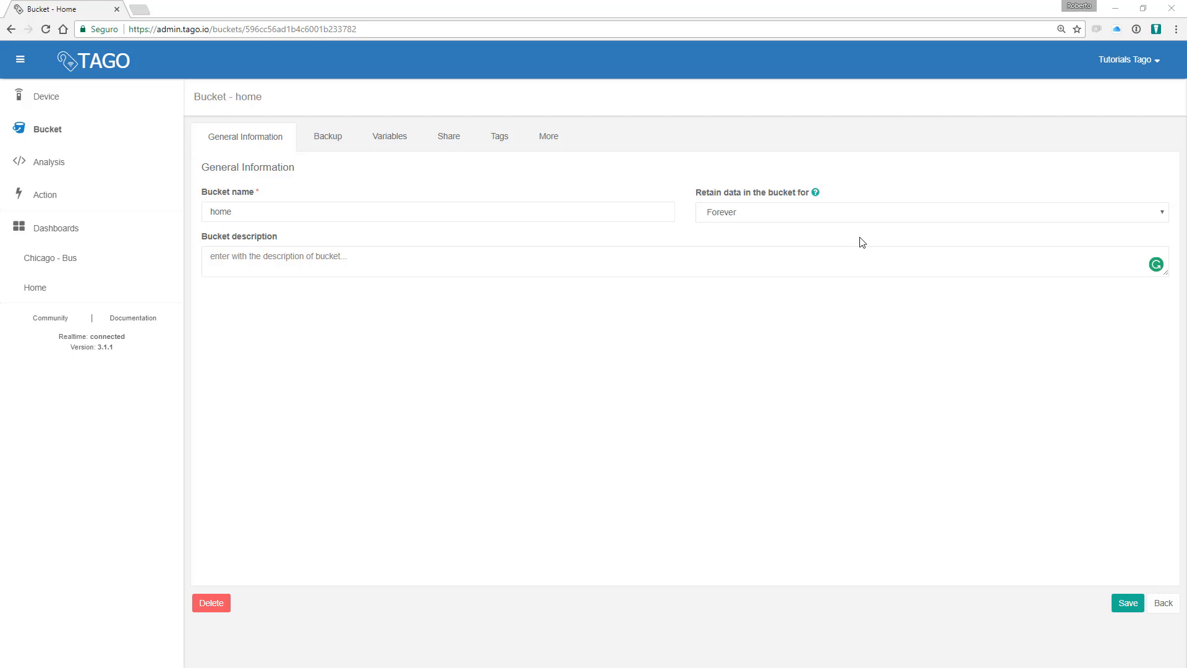
left_click(822, 217)
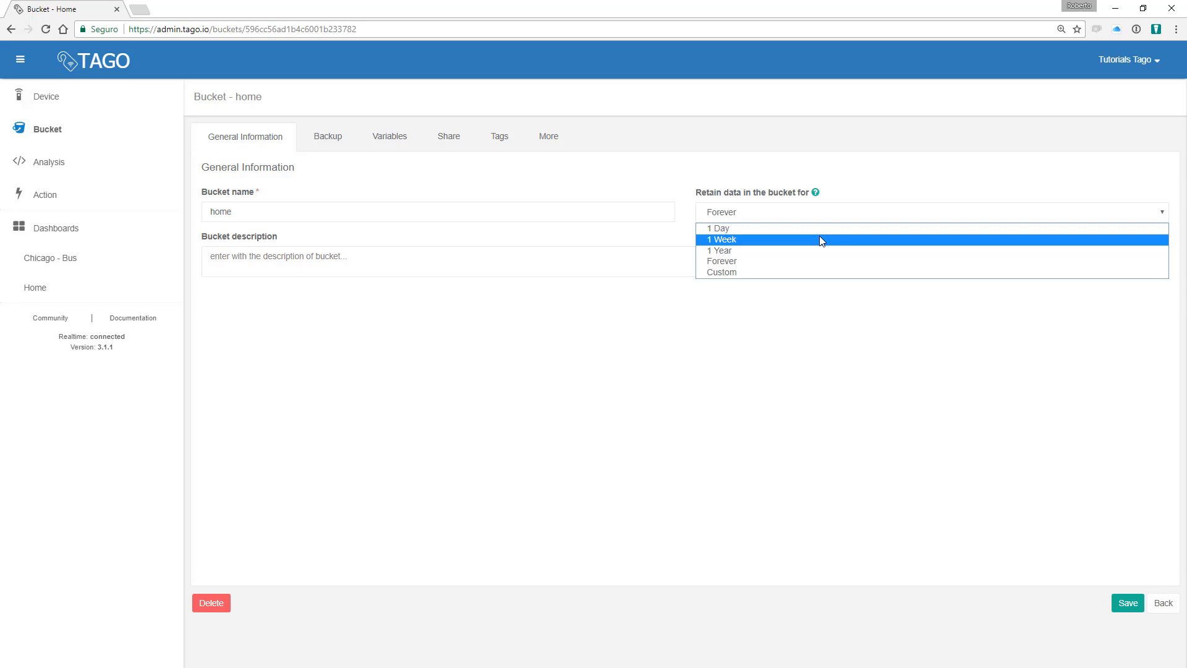
left_click(772, 272)
left_click(748, 258)
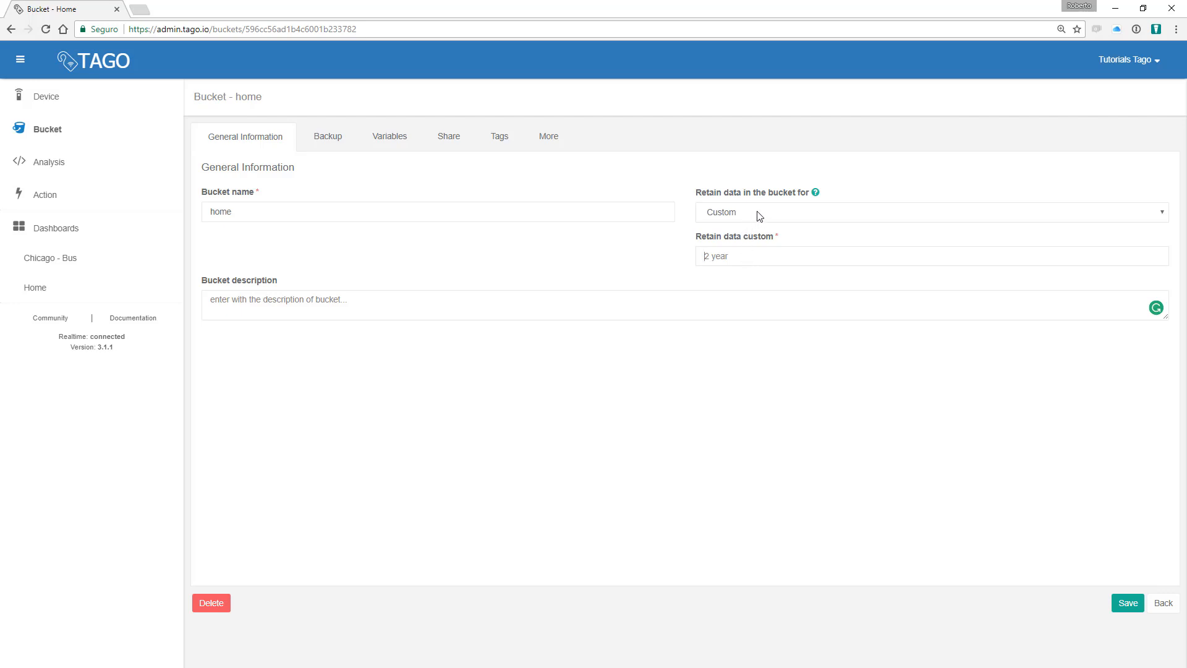
left_click(758, 214)
left_click(745, 263)
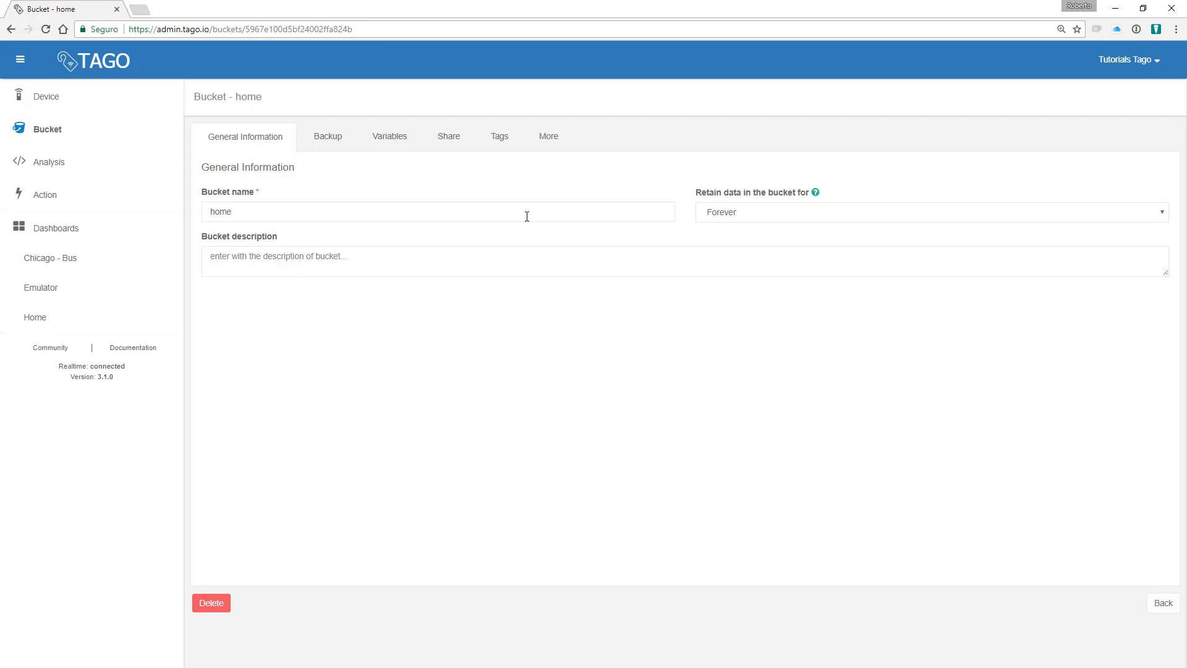
Step: Check the home bucket's backups, then view its variables showing temperature with 4 registers
left_click(326, 139)
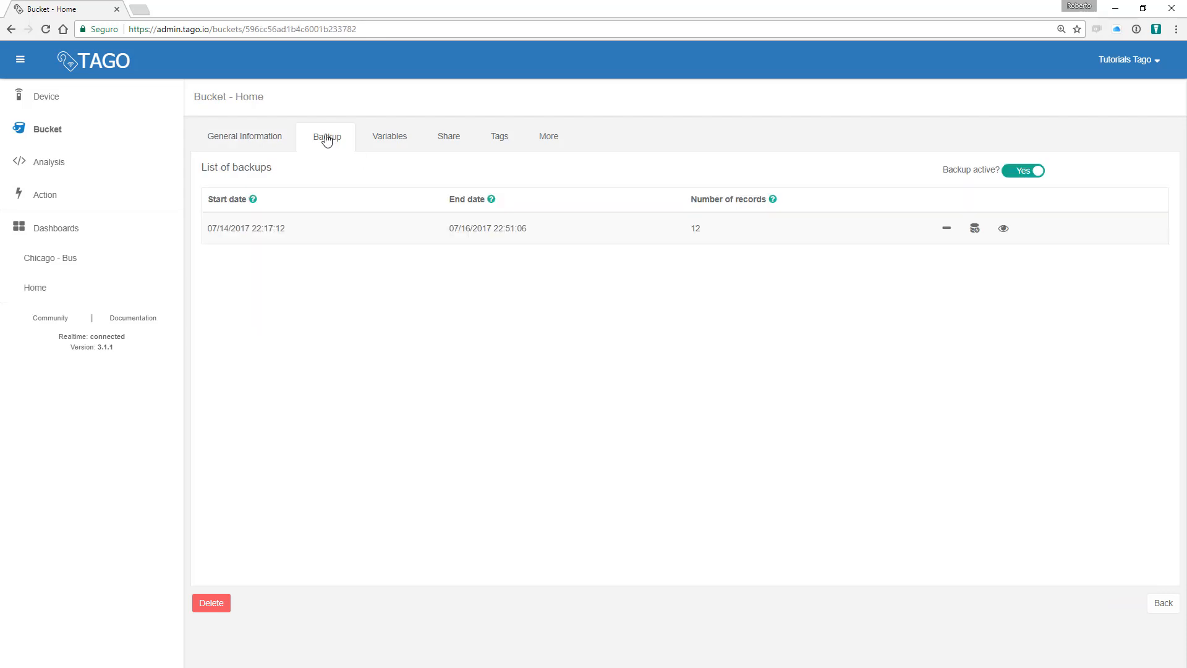
left_click_drag(944, 172, 1002, 178)
left_click(965, 186)
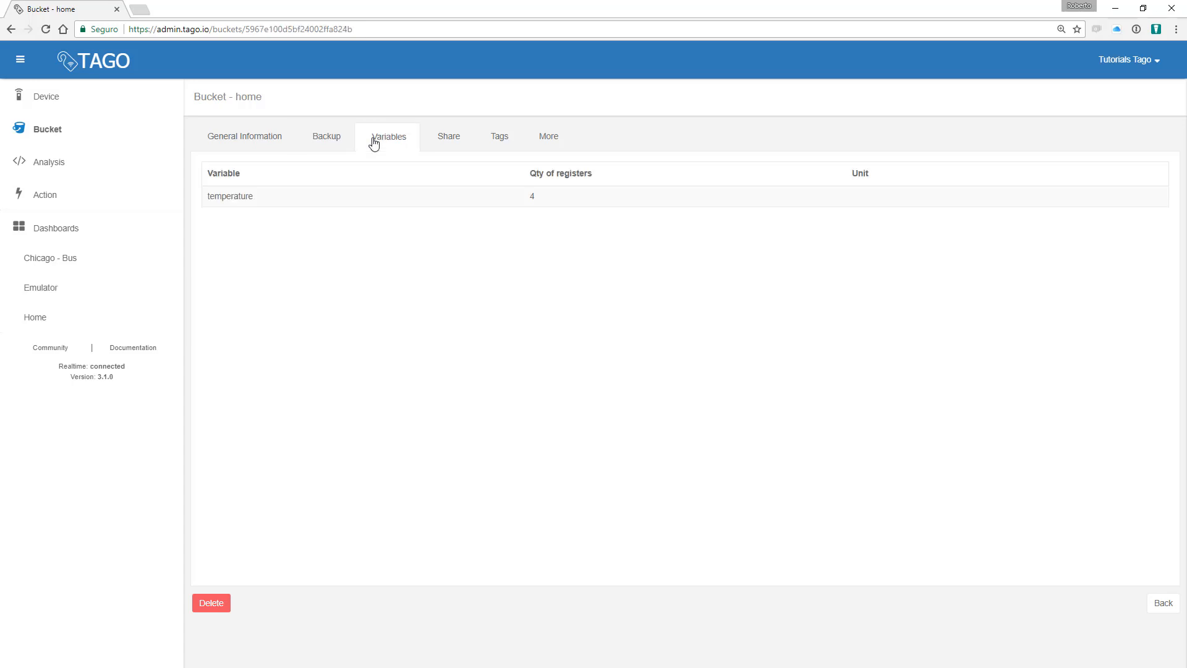
Step: Look through the home bucket's Share, Tags and More tabs, including its data record count
left_click_drag(525, 198, 541, 198)
left_click(463, 142)
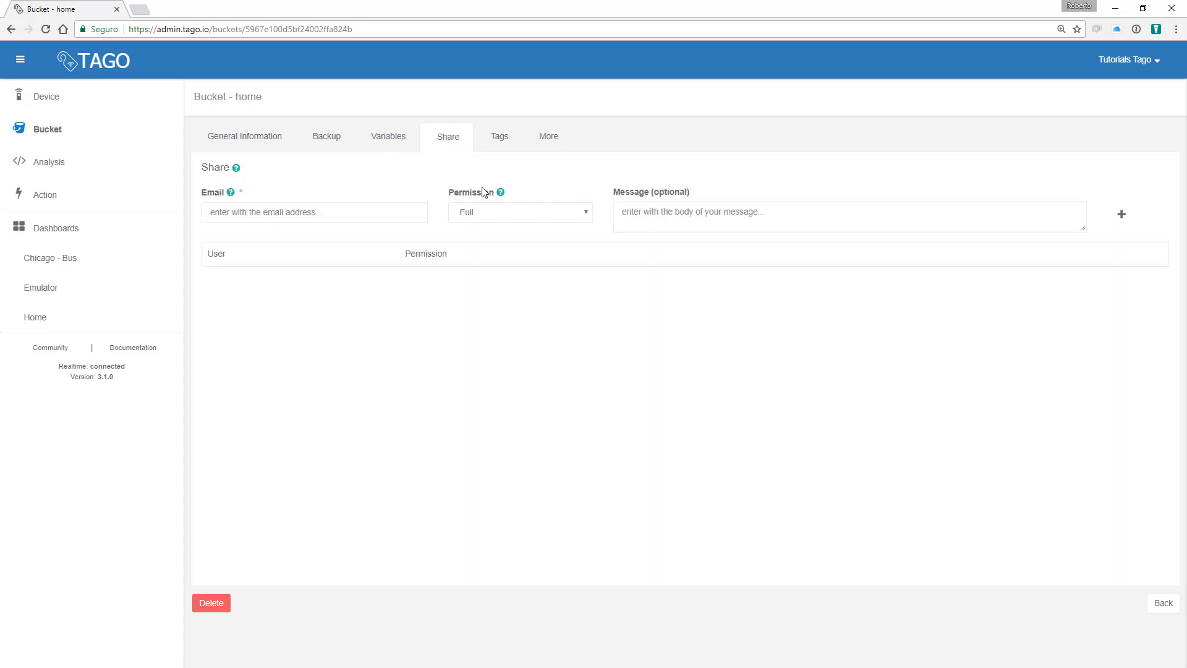
left_click(502, 137)
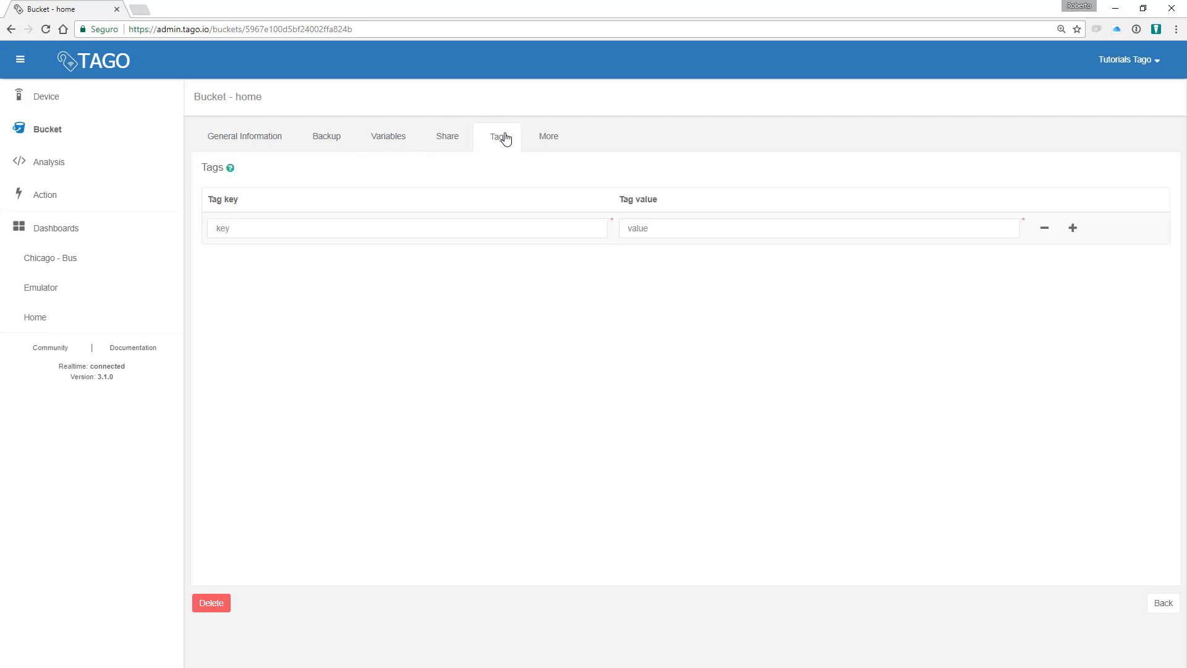
left_click(544, 143)
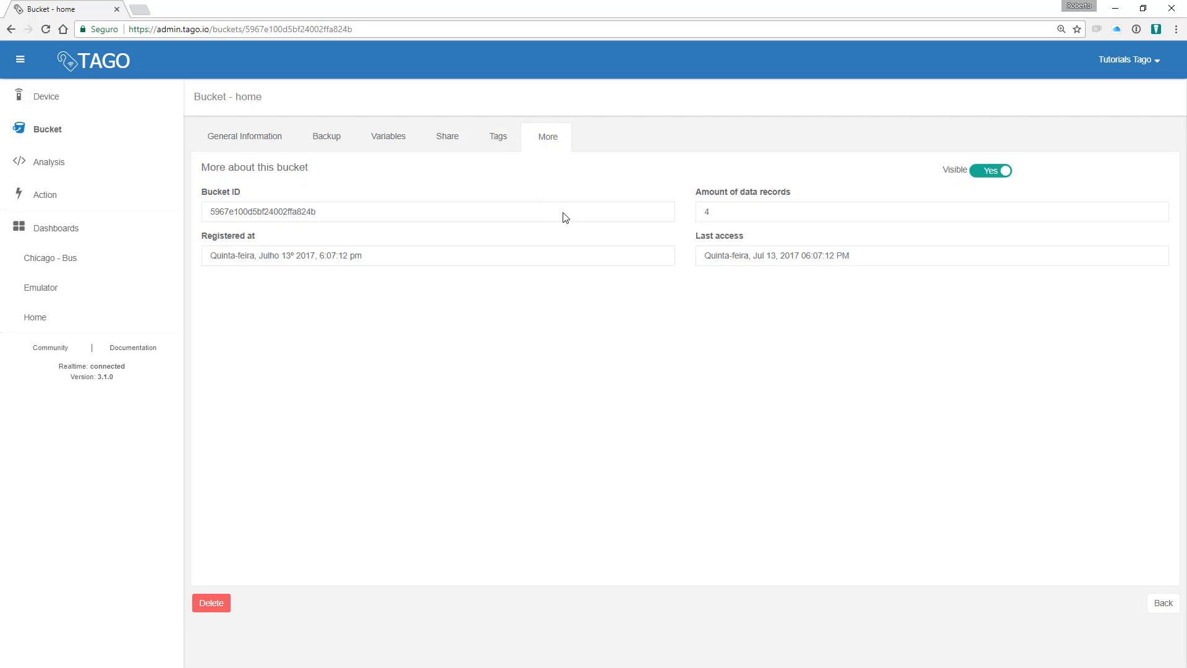
double_click(708, 211)
Step: Share the home bucket with the second account's e-mail at Full permission
left_click(447, 136)
left_click(297, 220)
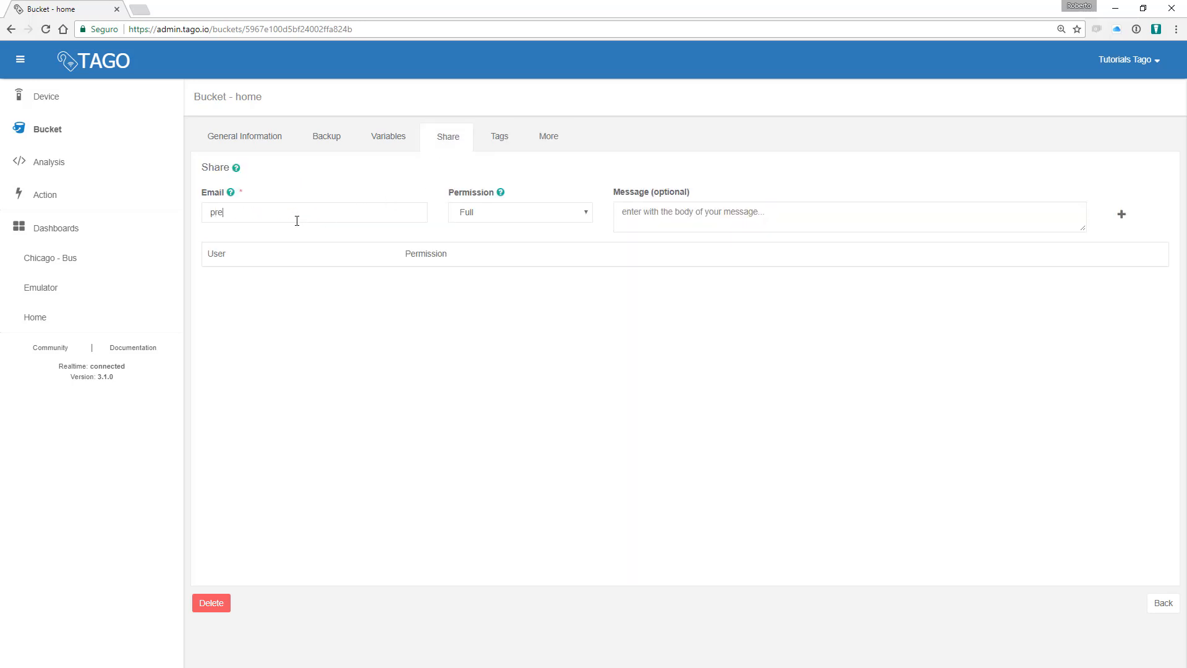
left_click(1121, 214)
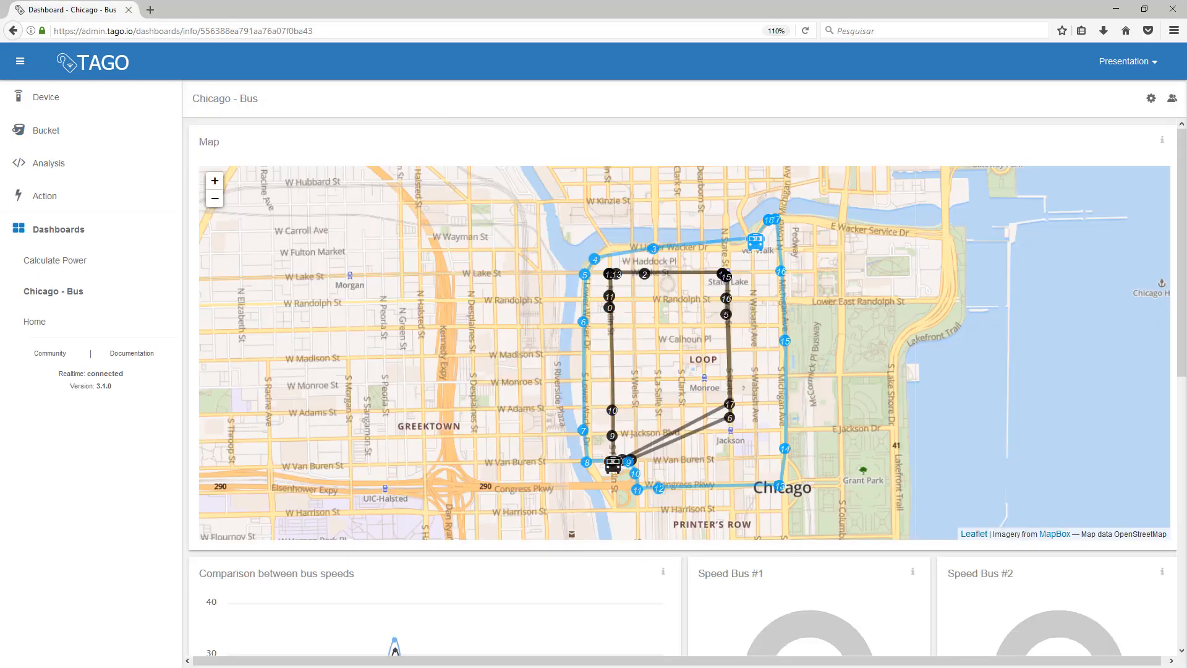
Step: On the second account, view the shared home bucket in Buckets, then open the Home dashboard
left_click(49, 133)
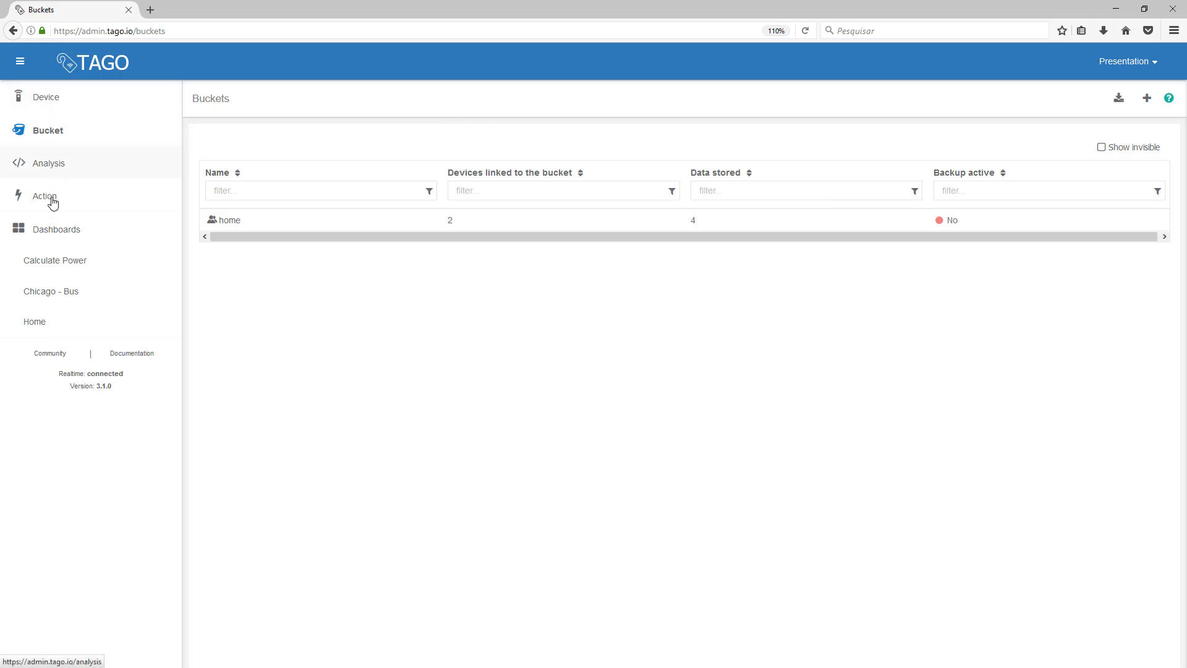
left_click(54, 292)
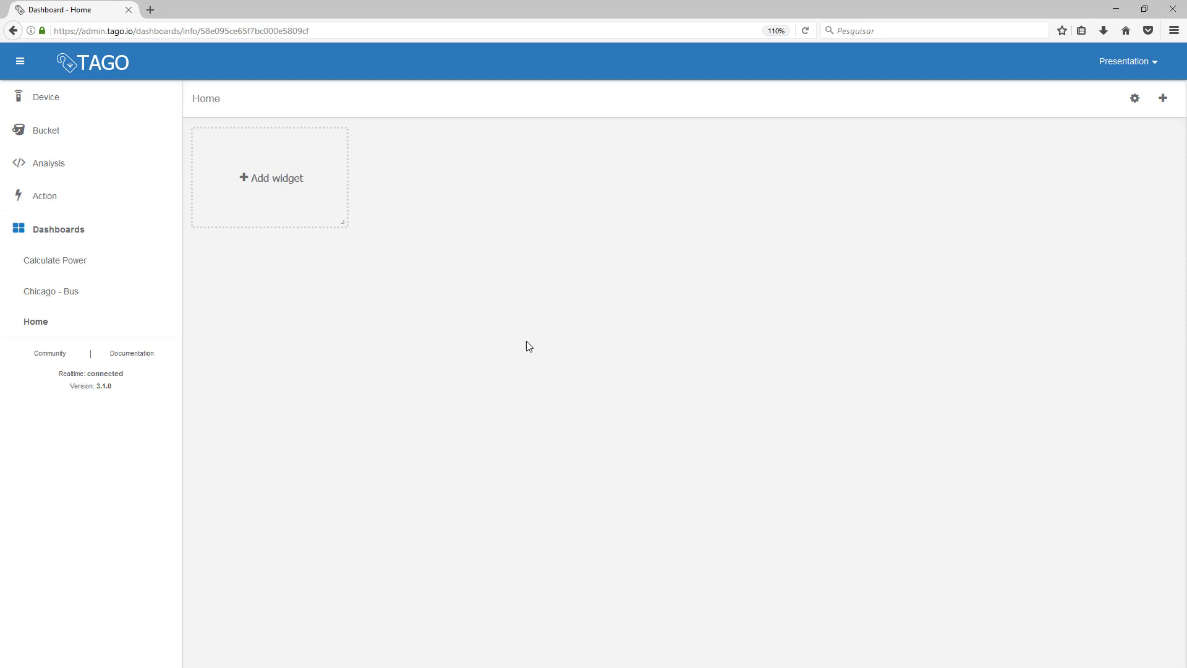
Step: Add a Solid gauge showing the bedroom thermostat's temperature to the Home dashboard
left_click(267, 193)
left_click(312, 222)
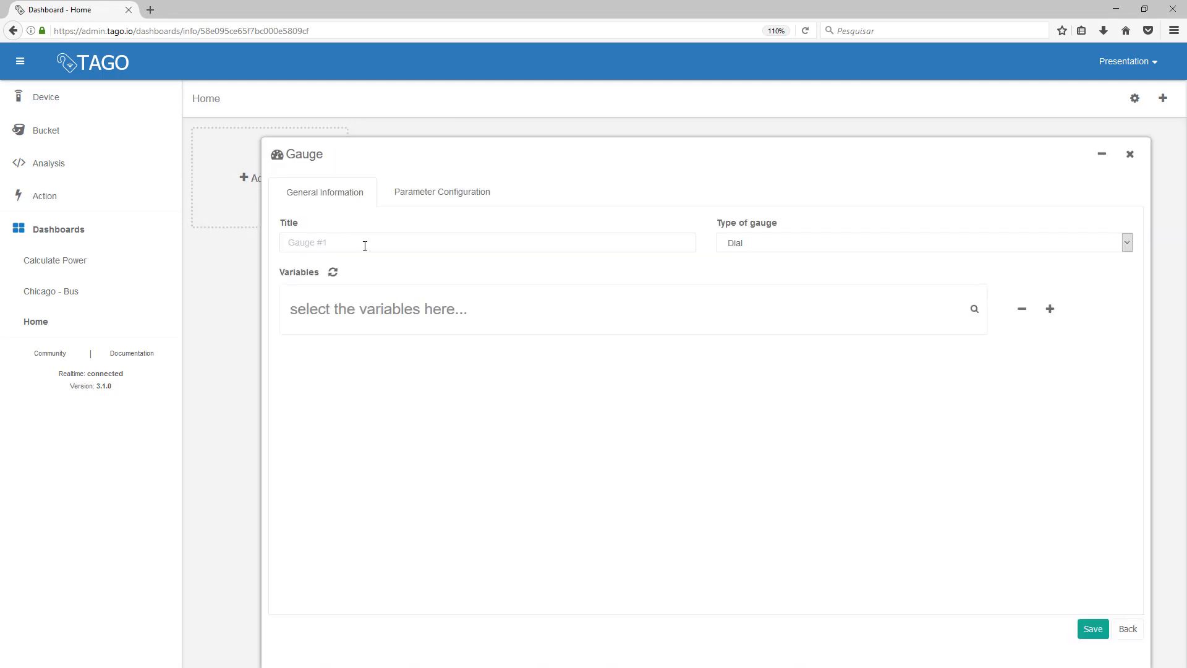
left_click(782, 245)
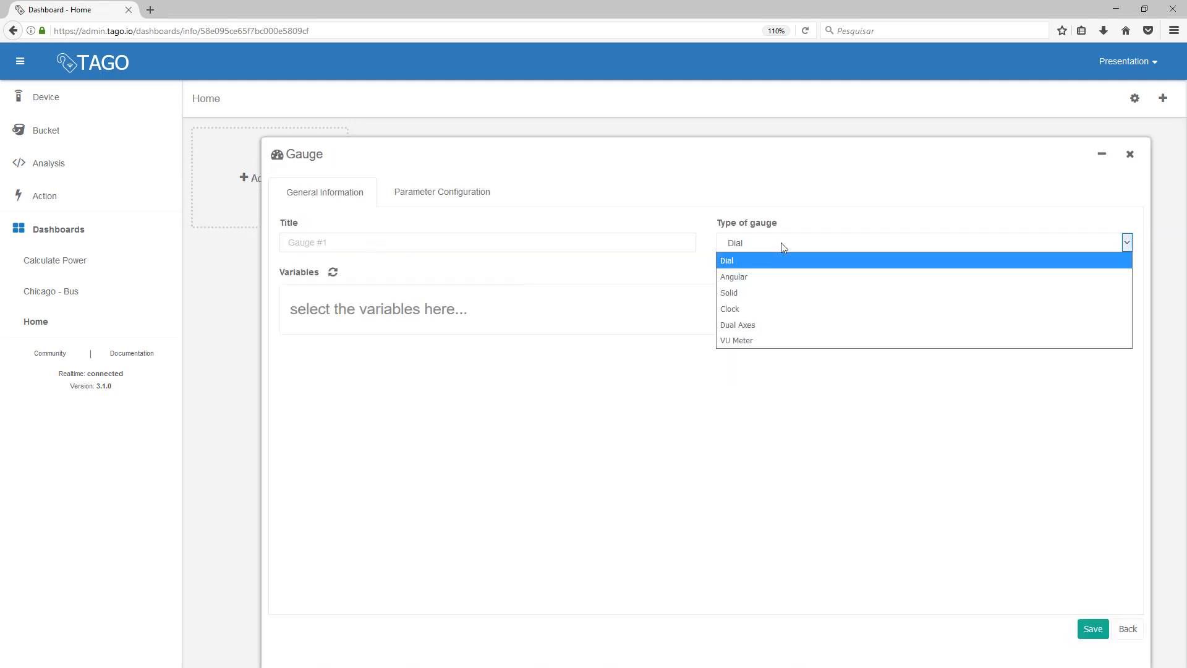
left_click(766, 291)
left_click(678, 237)
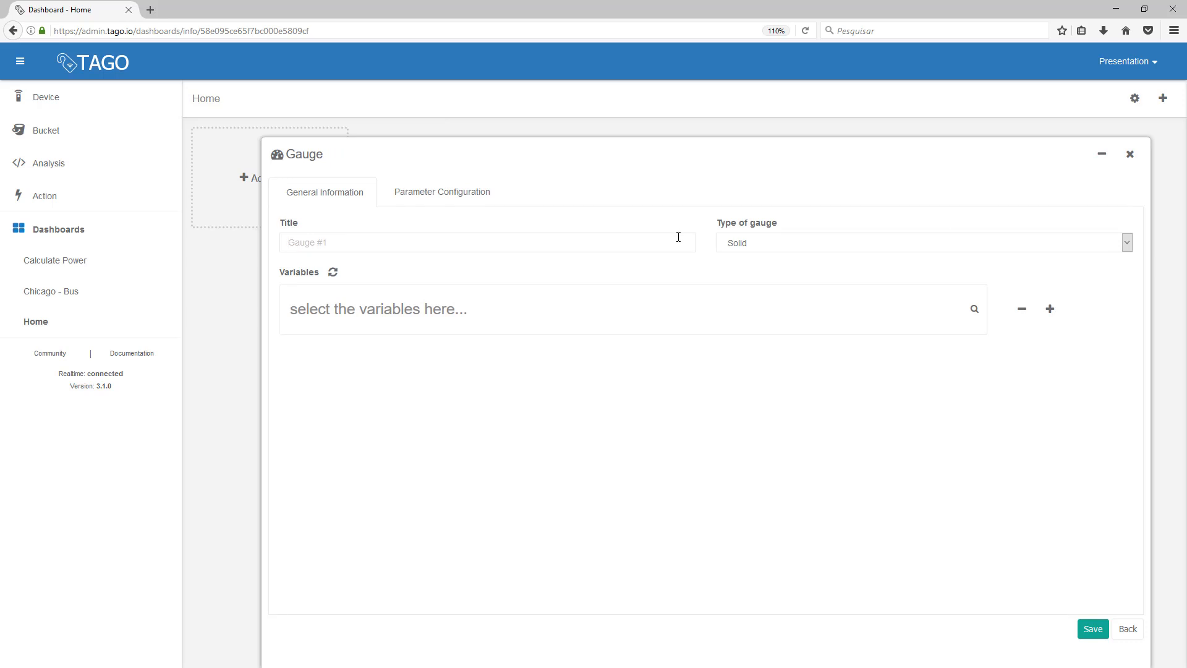
type("Battery")
left_click(454, 328)
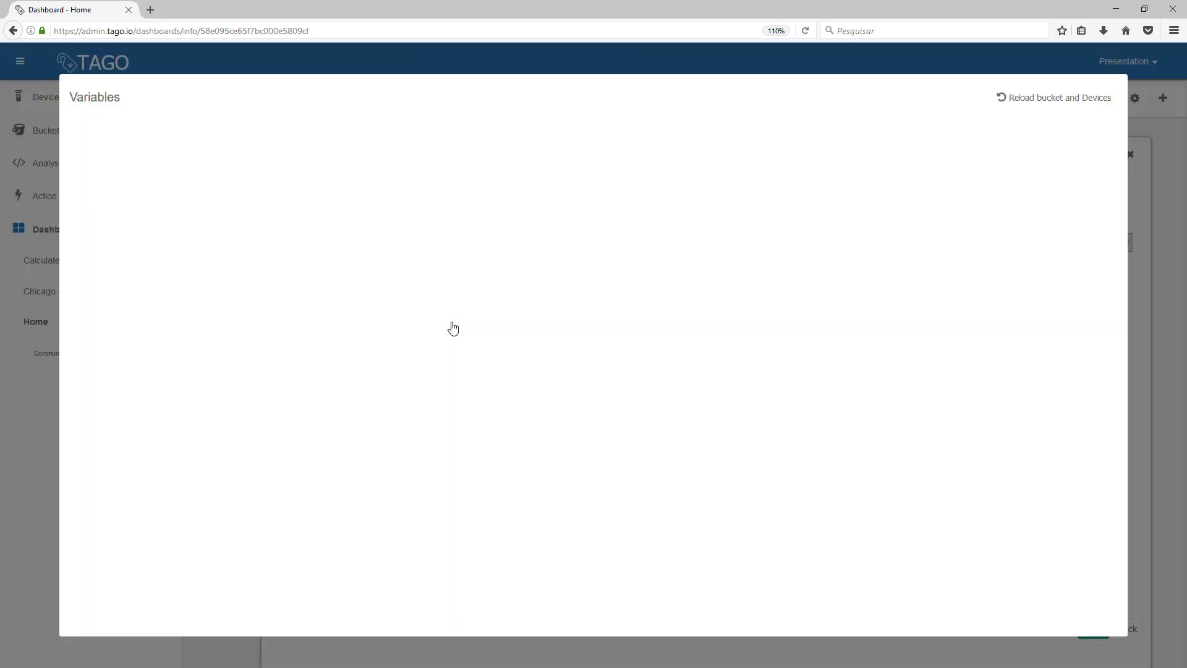
left_click(169, 196)
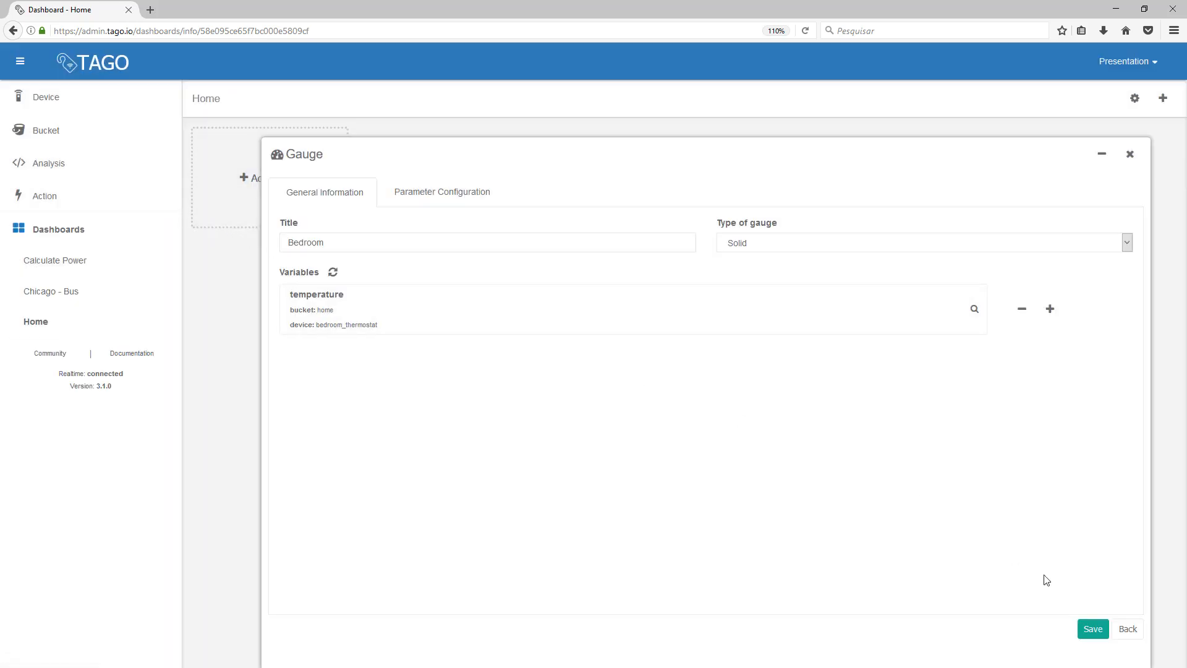
left_click(1092, 629)
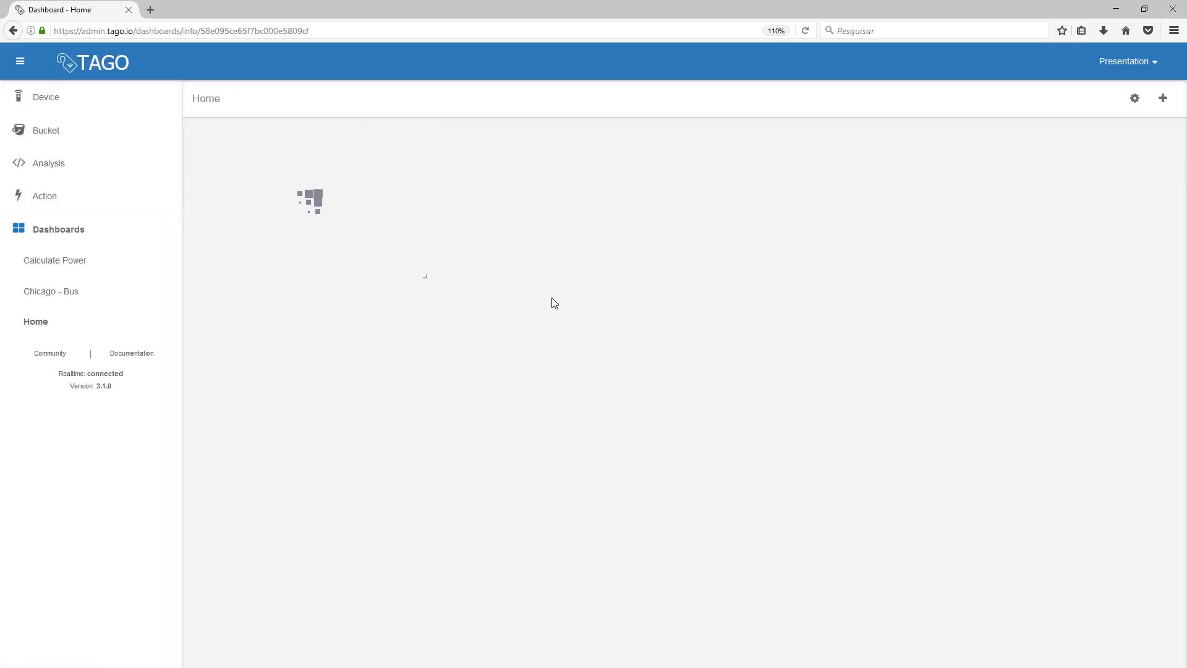
Step: Add a Solid gauge titled 'Living room' showing the living room thermostat's temperature
left_click(1163, 100)
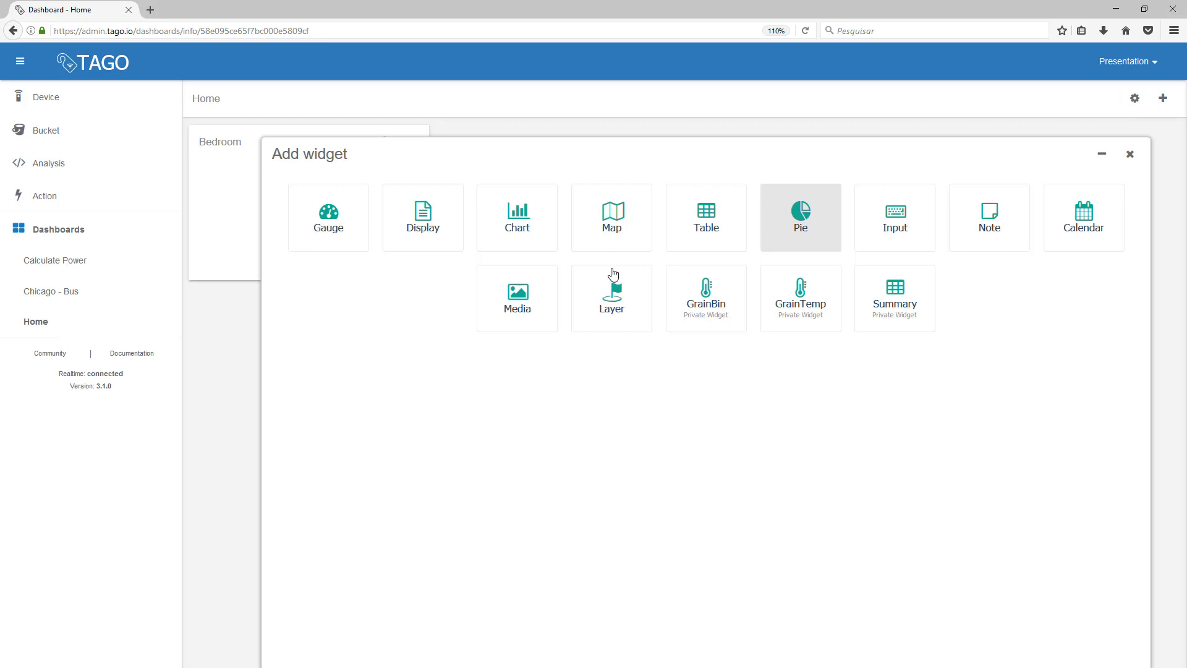
left_click(363, 228)
left_click(748, 247)
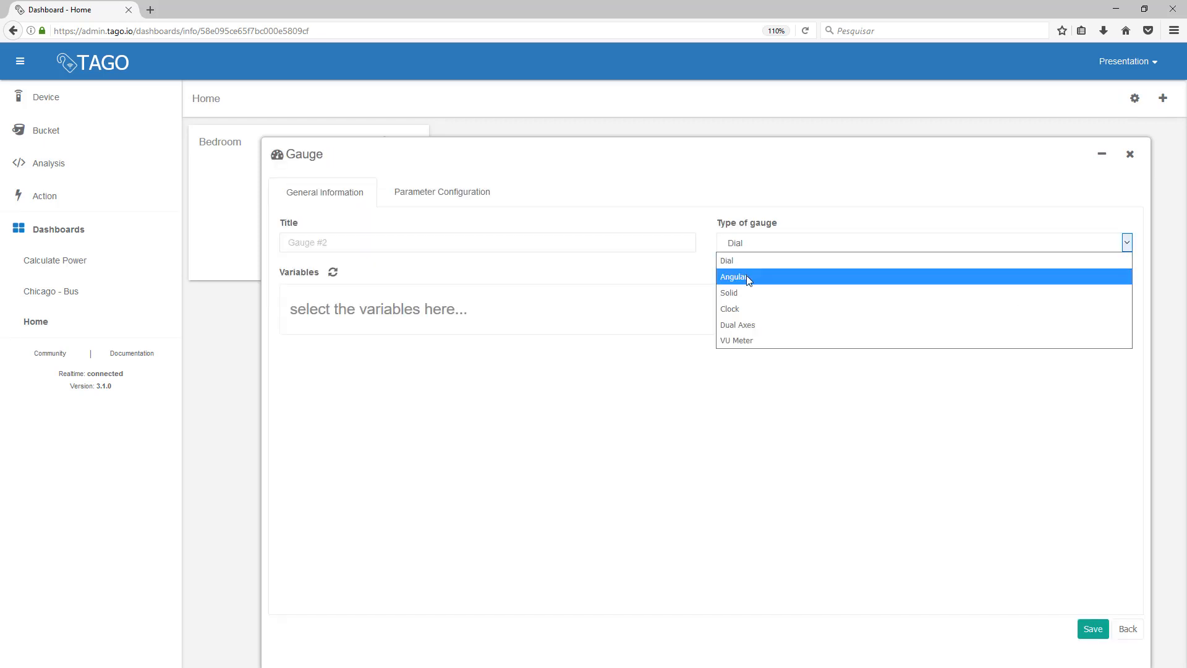
left_click(748, 294)
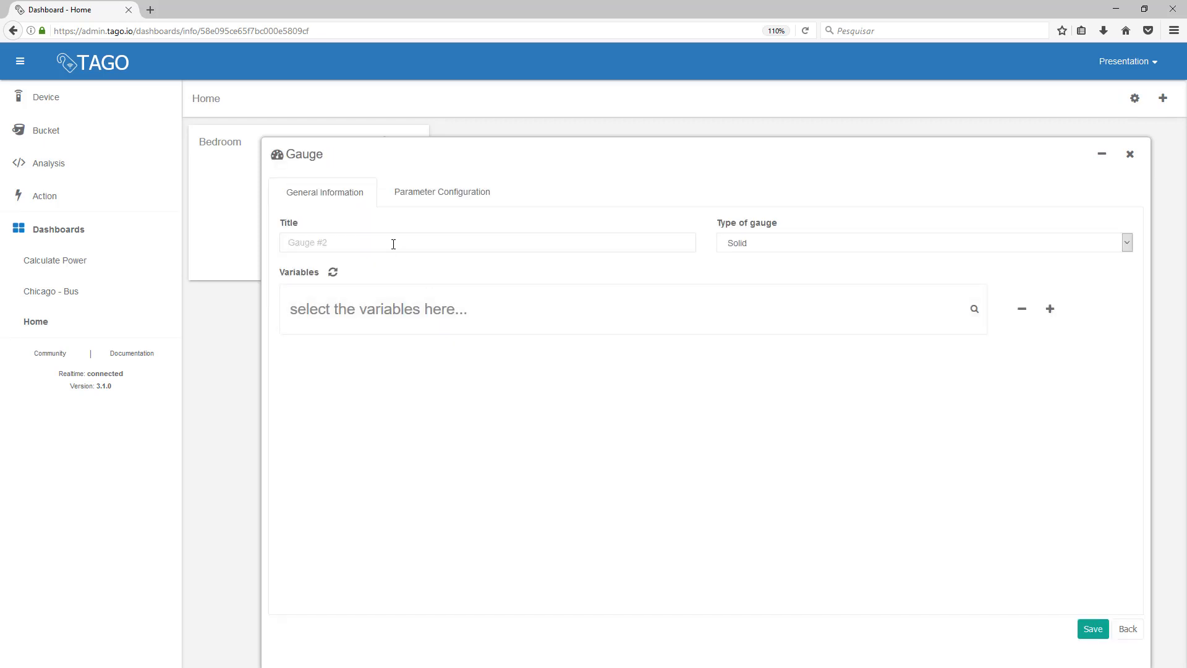
left_click(393, 243)
type("Living room")
left_click(364, 326)
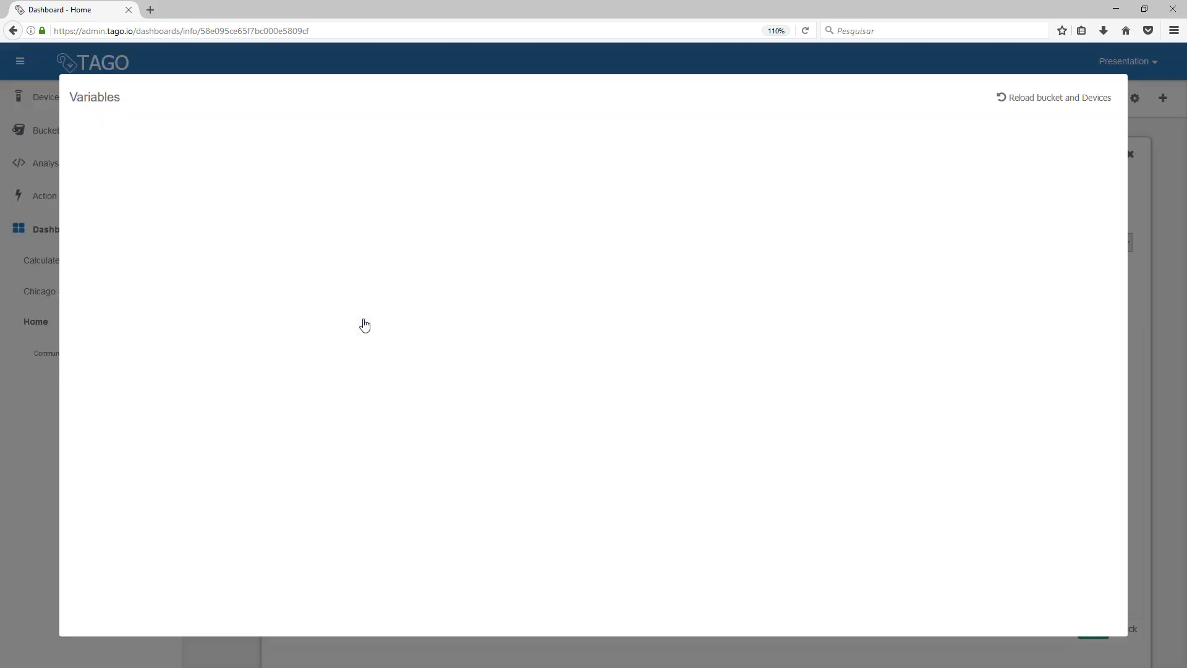
left_click(188, 185)
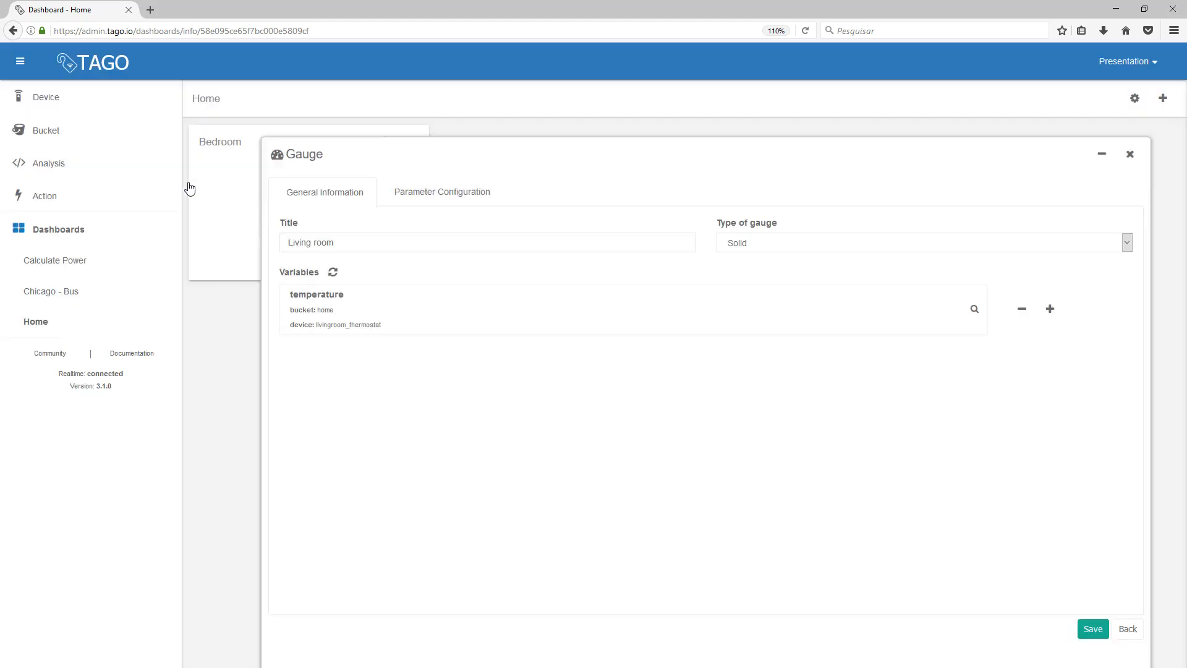
left_click(1092, 628)
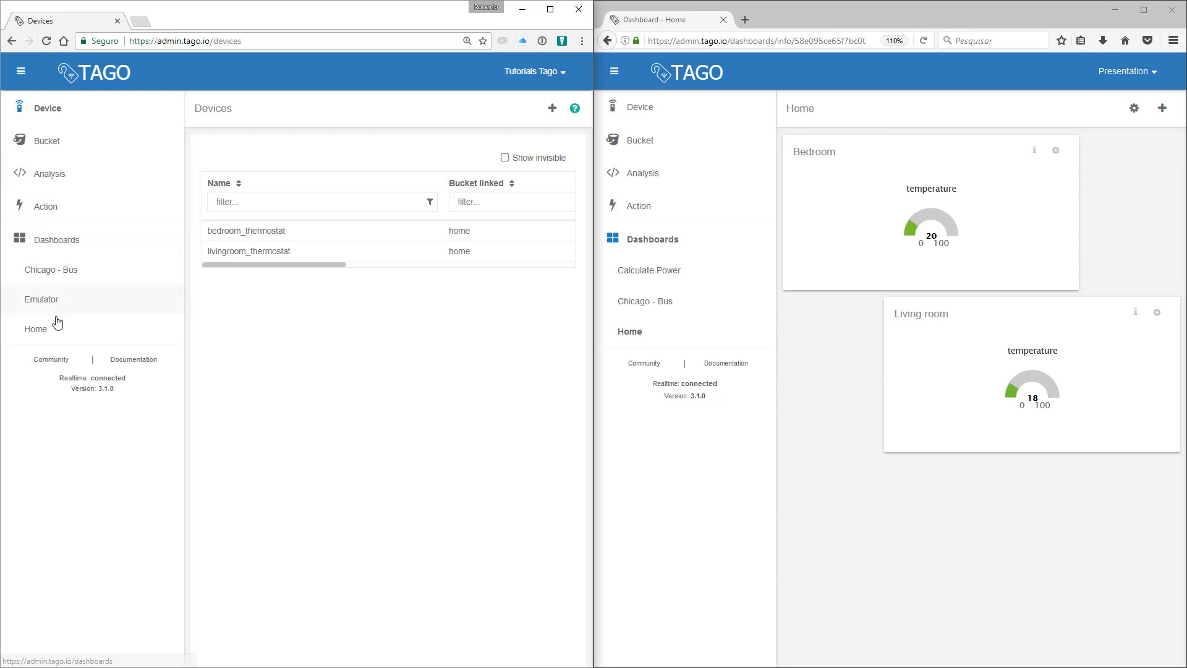
Step: Send a bedroom thermostat temperature of 25 from the Emulator dashboard
left_click(57, 321)
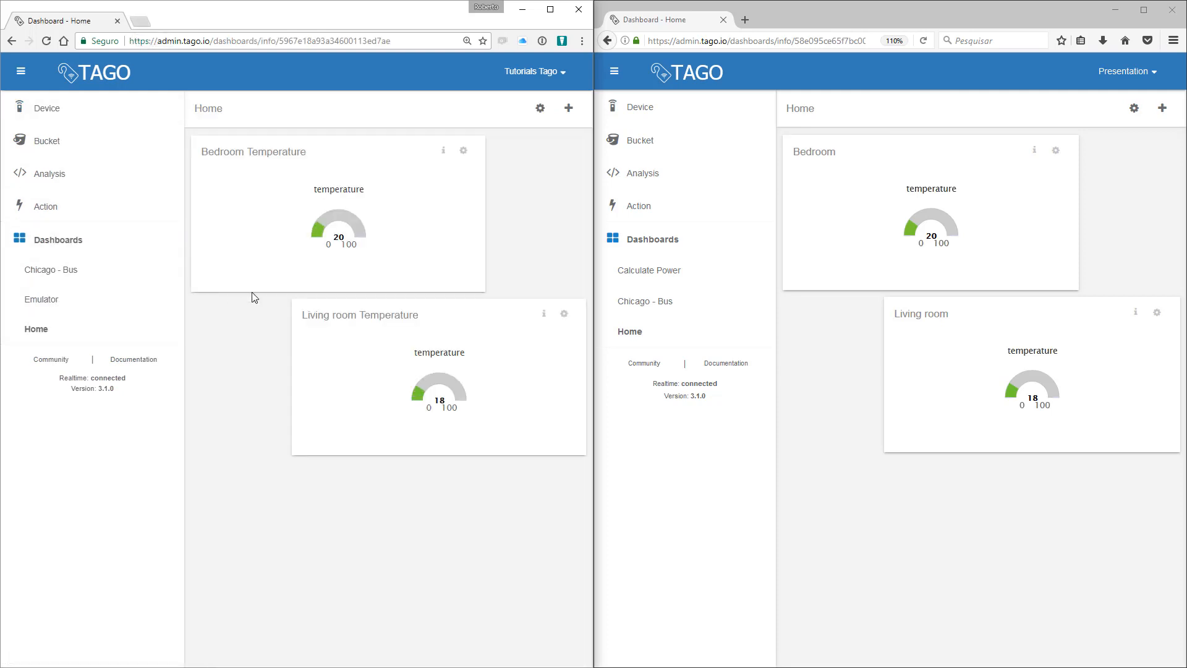
left_click(42, 299)
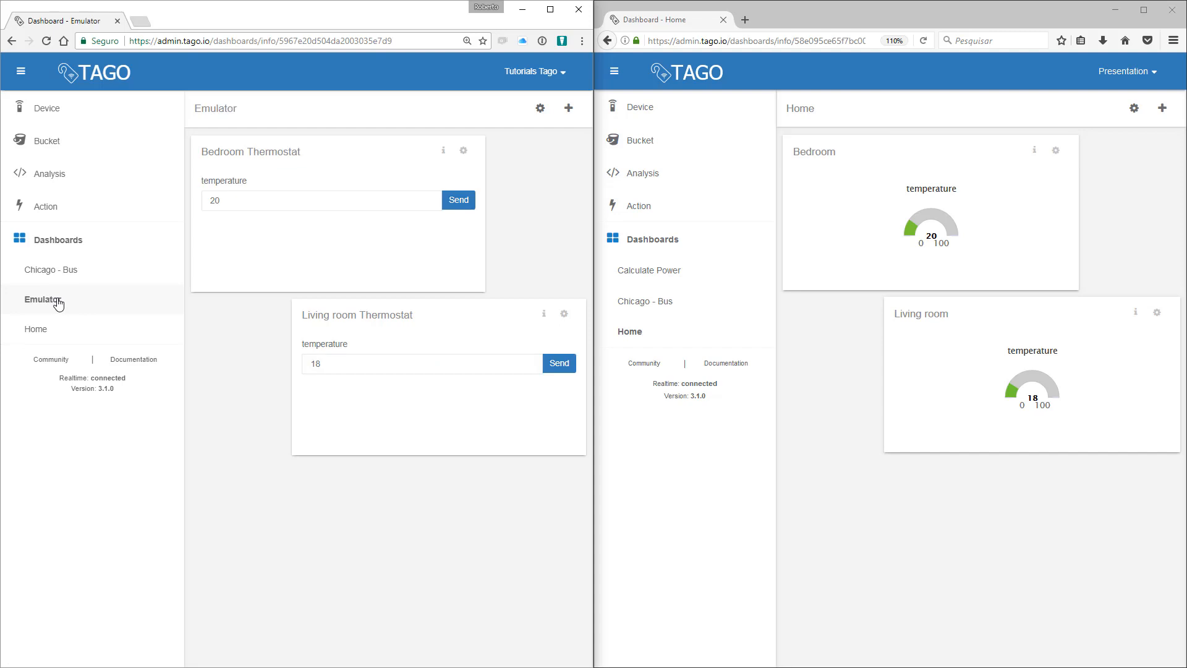
double_click(215, 200)
type("25")
left_click(451, 212)
Step: Send a living room thermostat temperature of 22, then return to the Home dashboard
double_click(317, 364)
type("22")
left_click(559, 371)
left_click(51, 334)
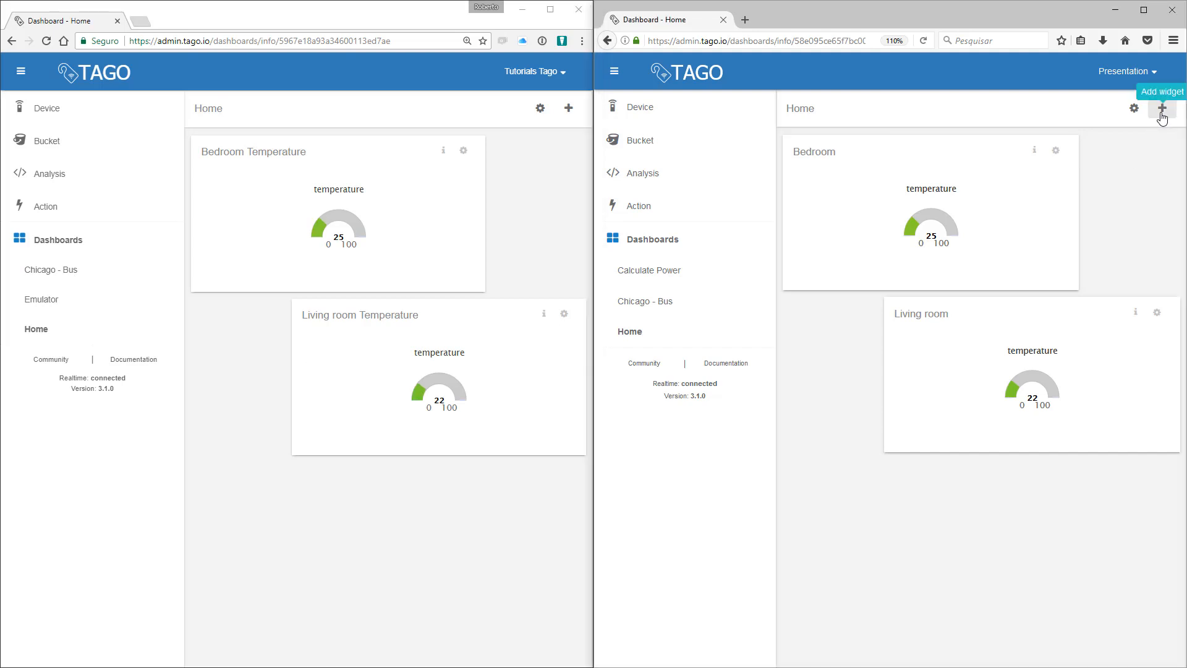
Step: Add an input widget titled 'Bedroom Thermostat' linked to the bedroom thermostat temperature
left_click(1162, 109)
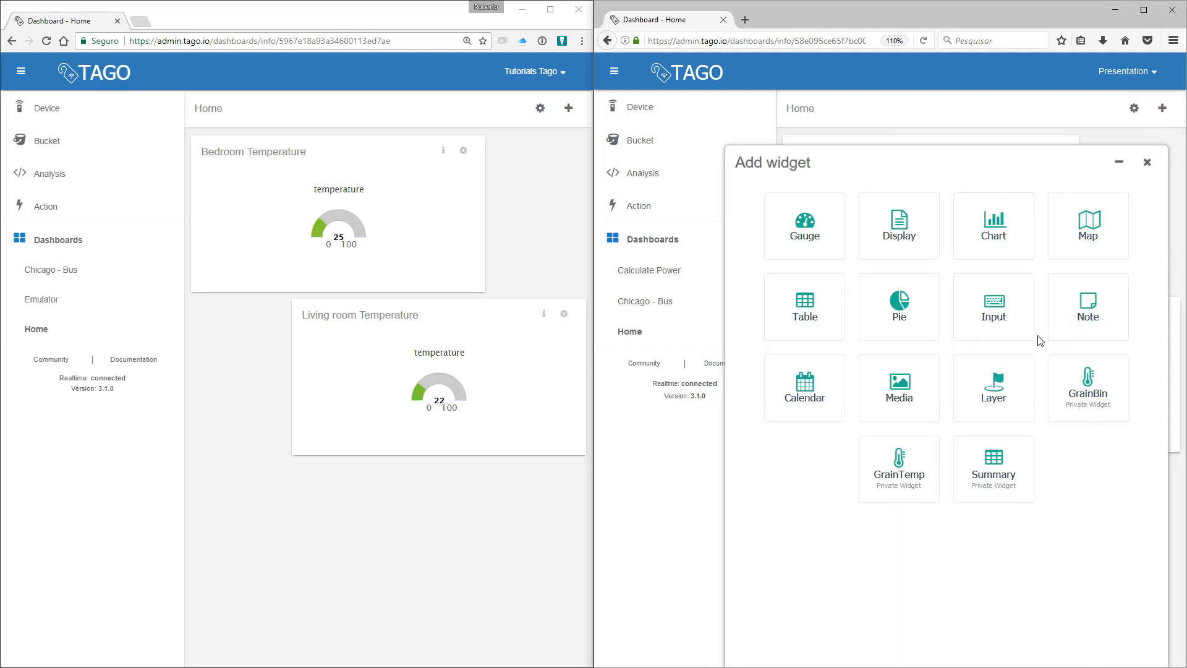
left_click(1004, 321)
left_click(874, 322)
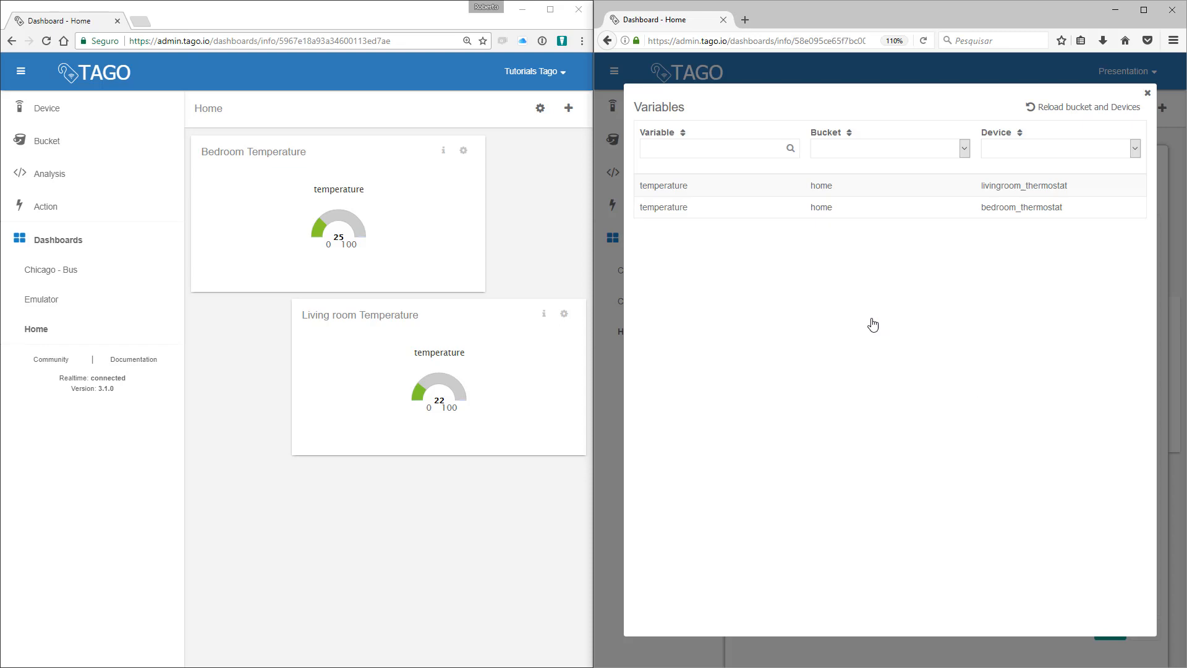
left_click(704, 207)
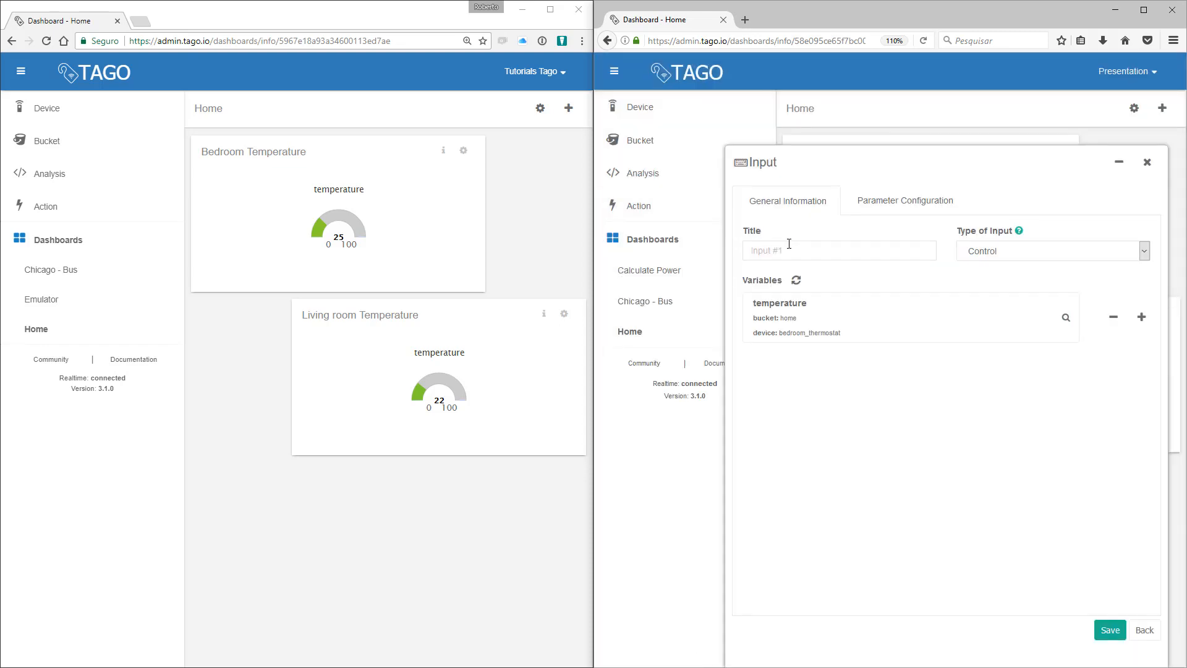
type("Bedroom Thermostat")
left_click(1110, 630)
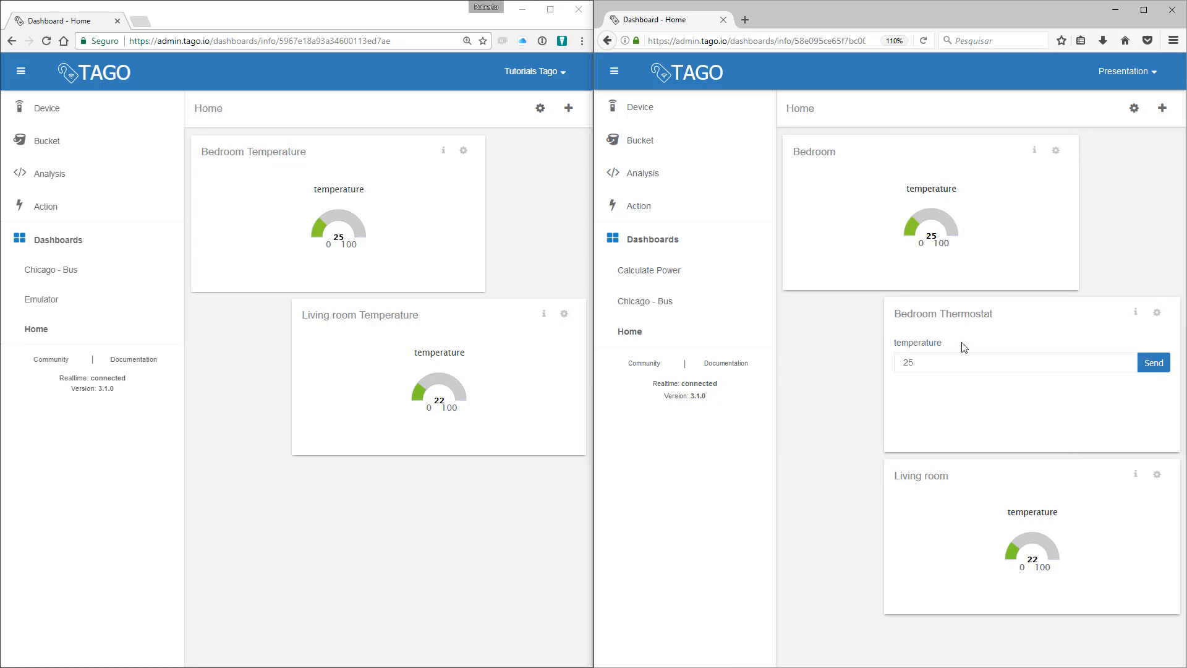
Step: Send bedroom temperatures of 30 and then 32 from the Bedroom Thermostat input
mouse_move(961, 314)
left_mouse_down()
mouse_move(948, 514)
mouse_move(951, 299)
left_mouse_up()
left_click(940, 365)
left_click_drag(911, 364, 892, 363)
type("30")
left_click(1151, 366)
double_click(953, 358)
type("32")
left_click(1153, 370)
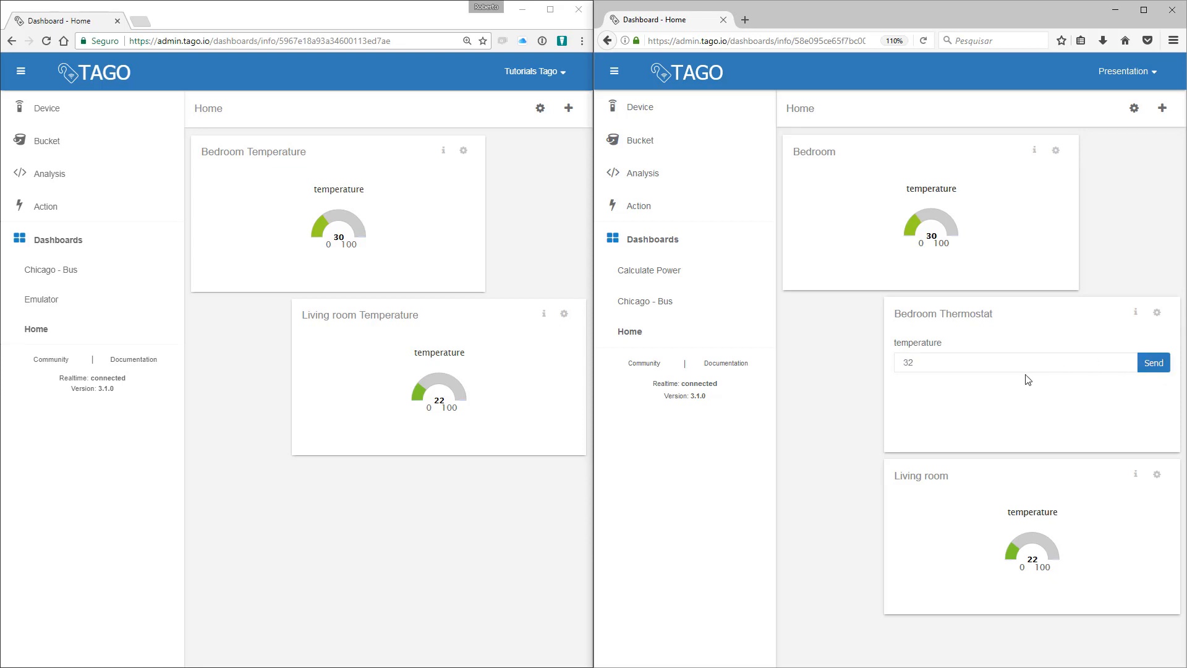